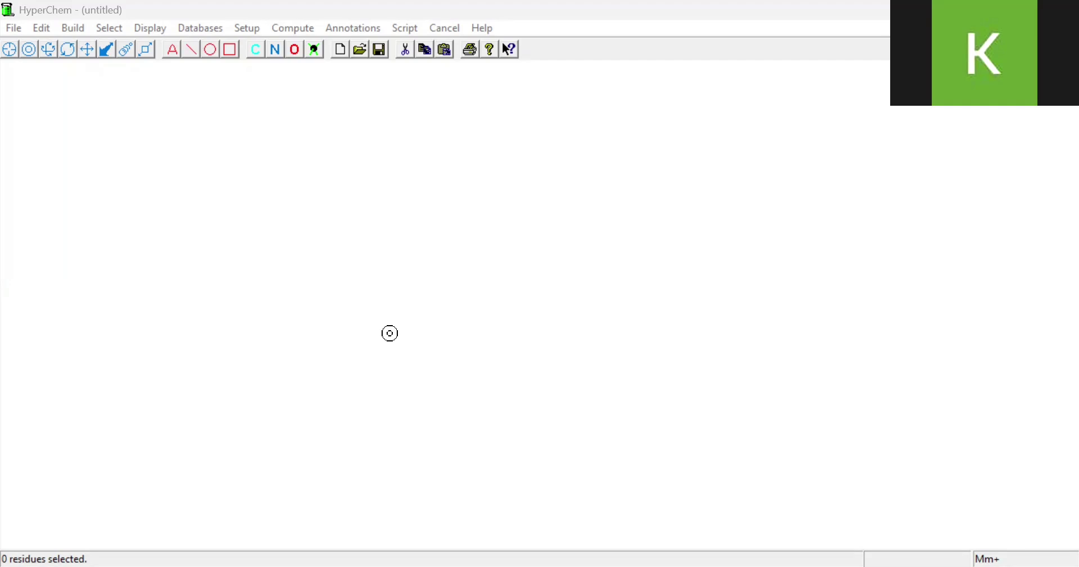
Step: View the window color options in the preferences and accept White
{"action": "left_click", "coordinate": [14, 28]}
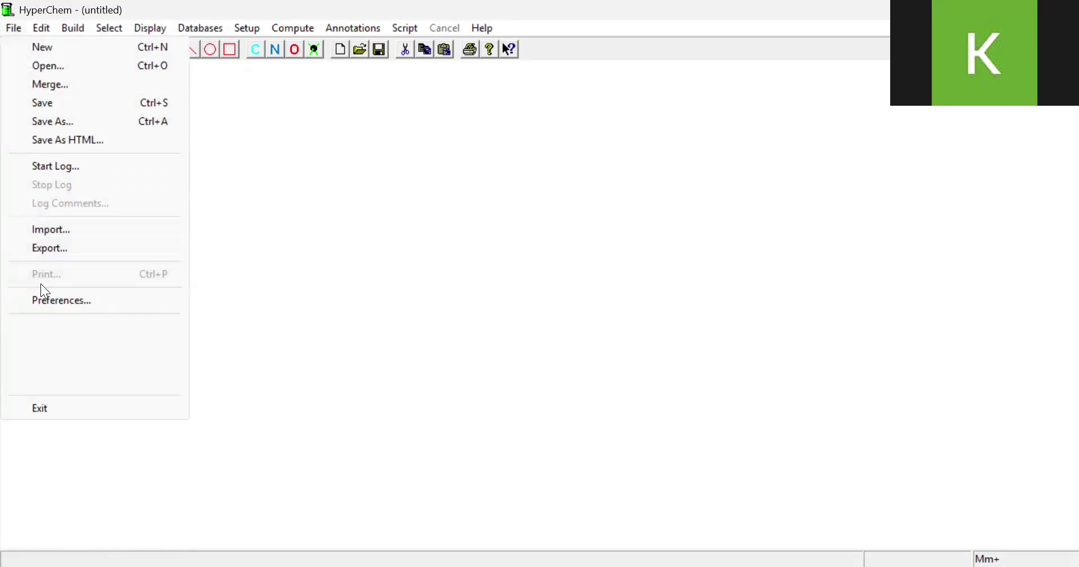
{"action": "left_click", "coordinate": [54, 311]}
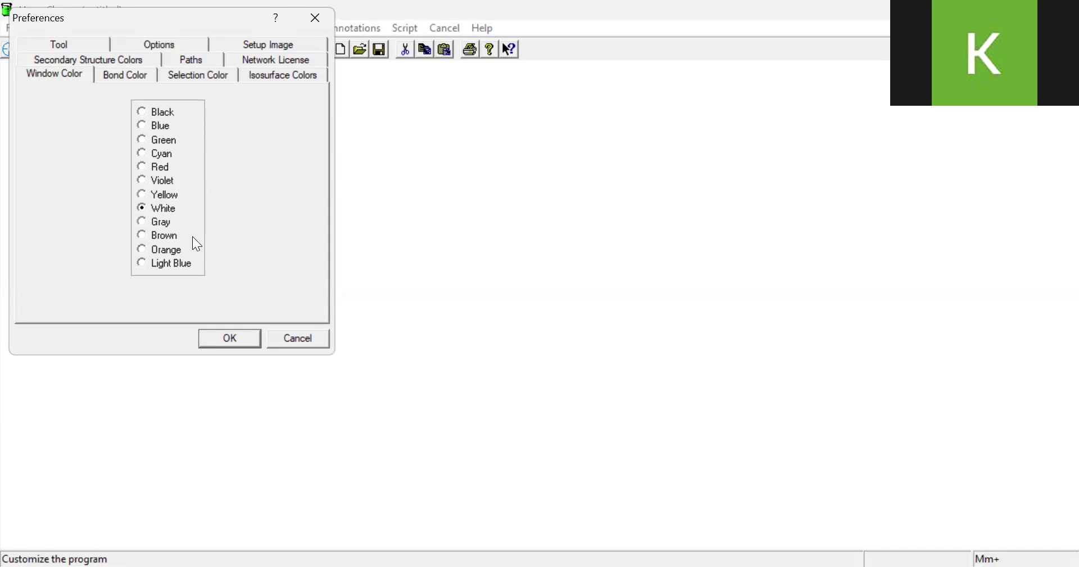
{"action": "left_click", "coordinate": [212, 340]}
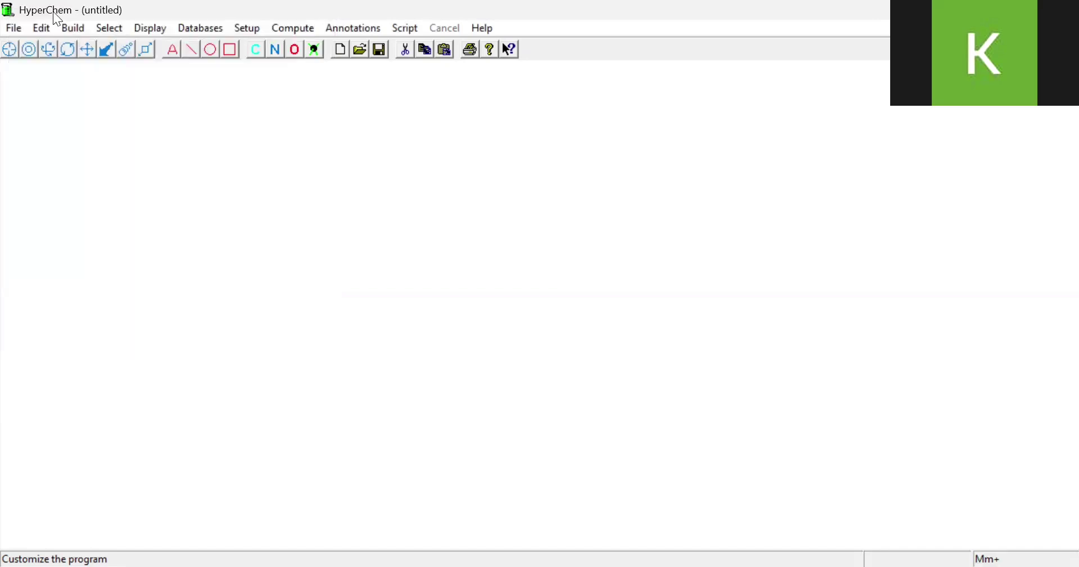
Step: Open the element table for the default drawing element and move it aside
{"action": "left_click", "coordinate": [42, 28]}
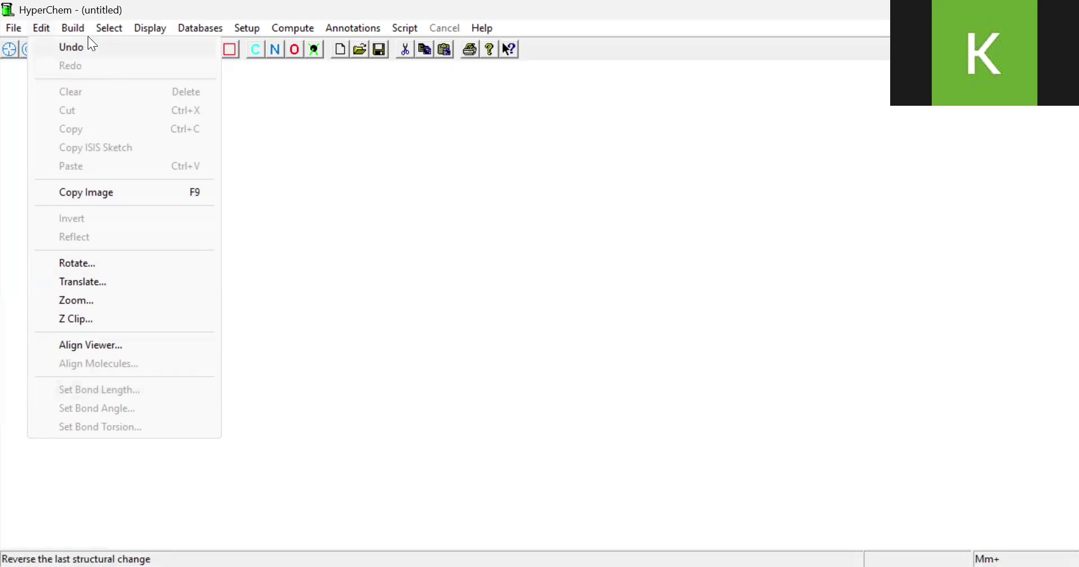
{"action": "mouse_move", "coordinate": [96, 30]}
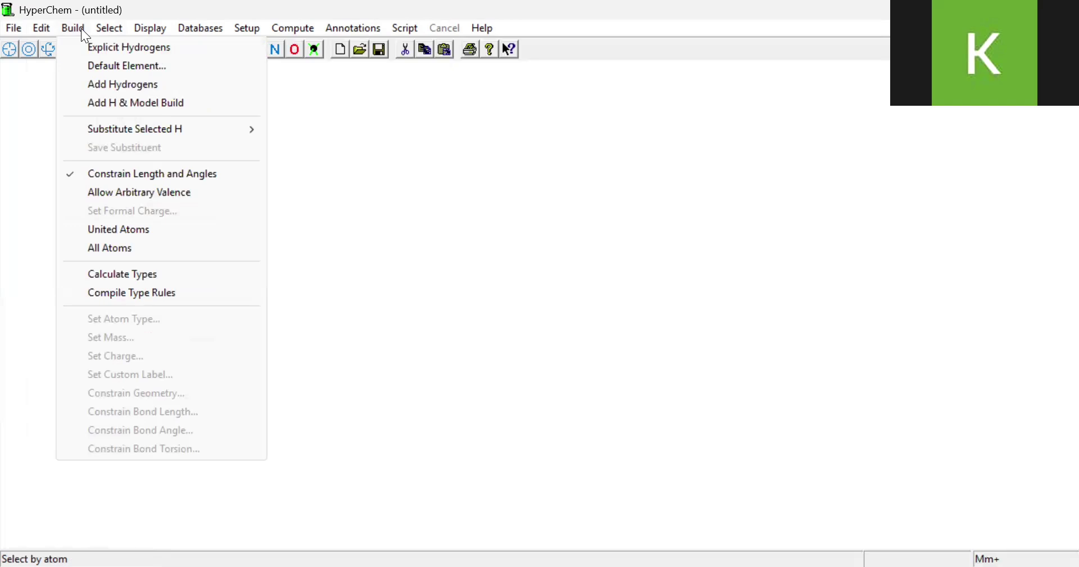
{"action": "left_click", "coordinate": [107, 66]}
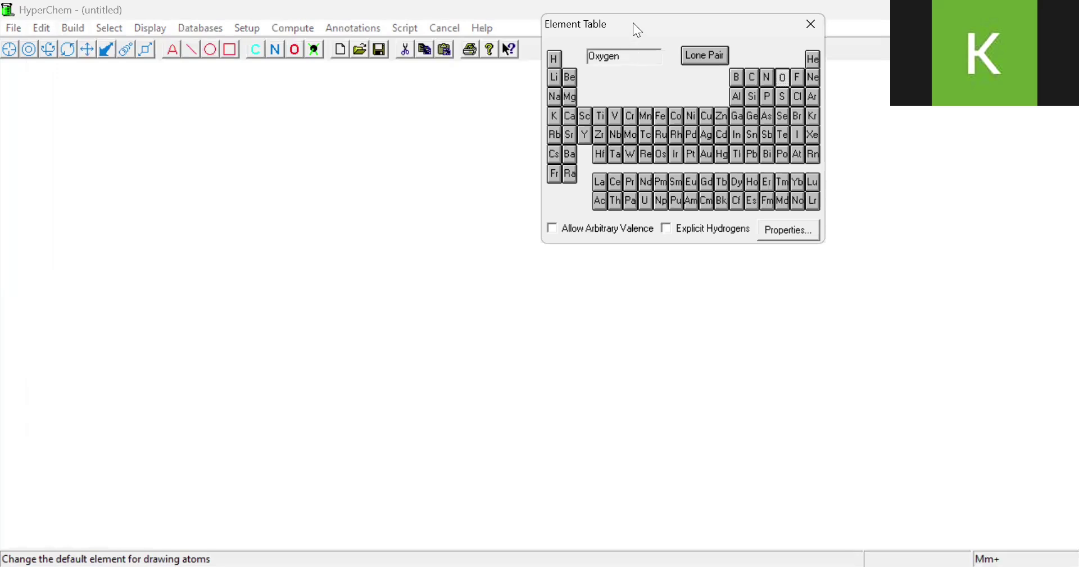
{"action": "left_click_drag", "start_coordinate": [637, 29], "coordinate": [729, 38]}
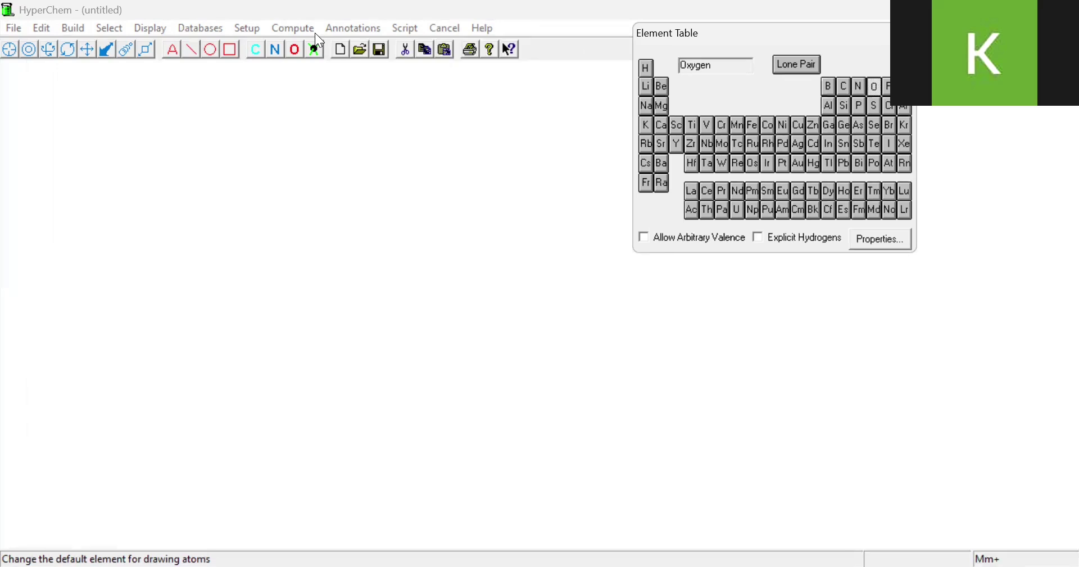
Step: View the amino acid database with its residue, conformation and isomer options, and close it
{"action": "left_click", "coordinate": [76, 27]}
{"action": "mouse_move", "coordinate": [86, 131]}
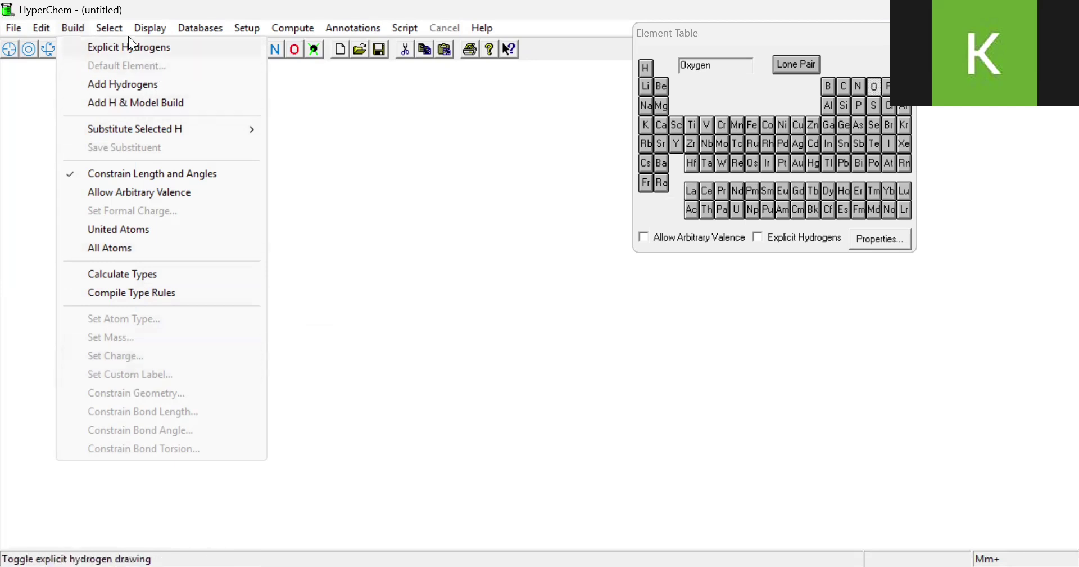
{"action": "mouse_move", "coordinate": [118, 27]}
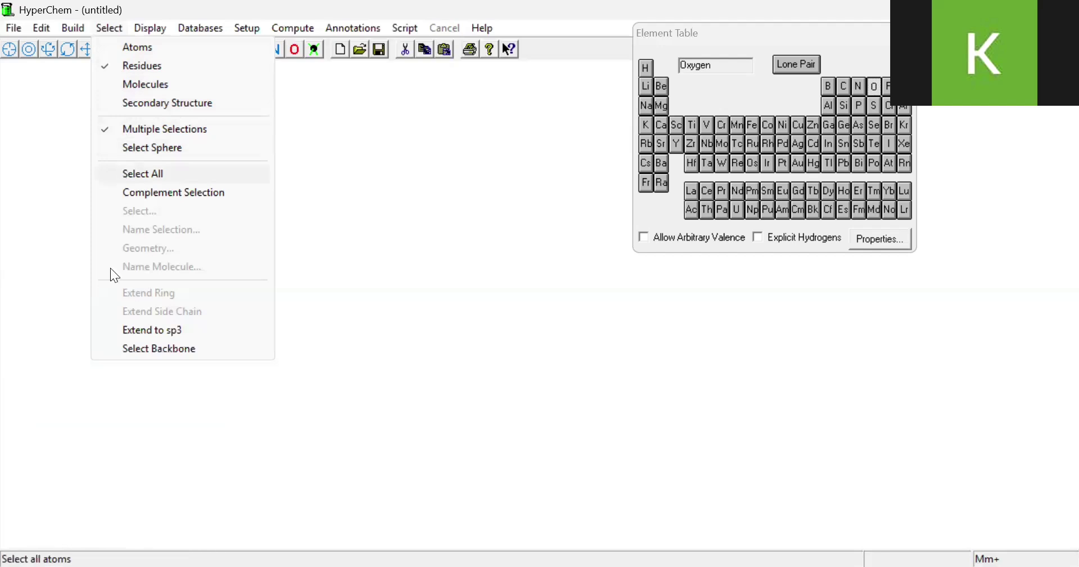
{"action": "mouse_move", "coordinate": [151, 28]}
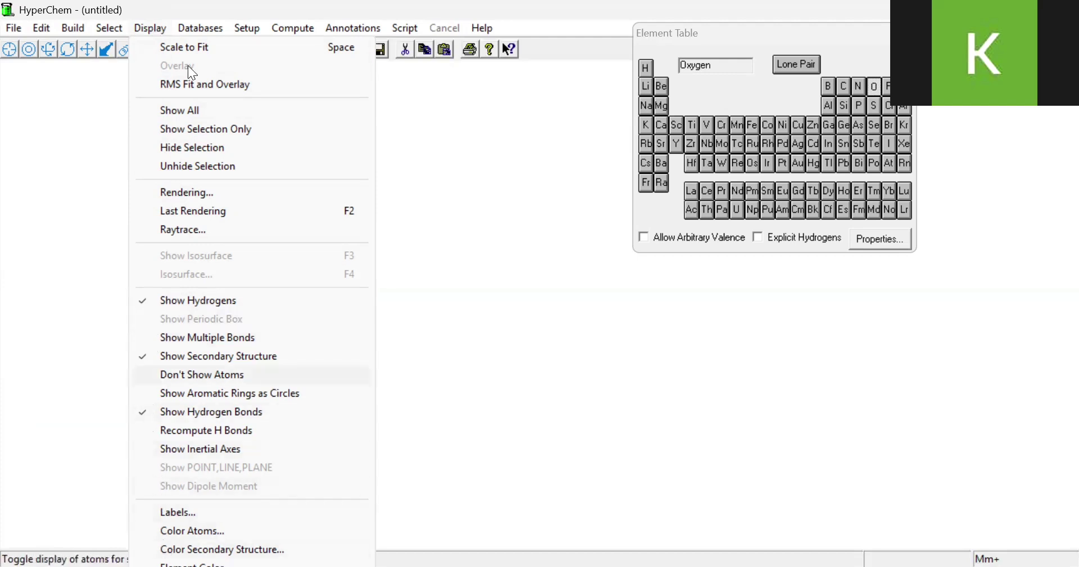
{"action": "mouse_move", "coordinate": [194, 25]}
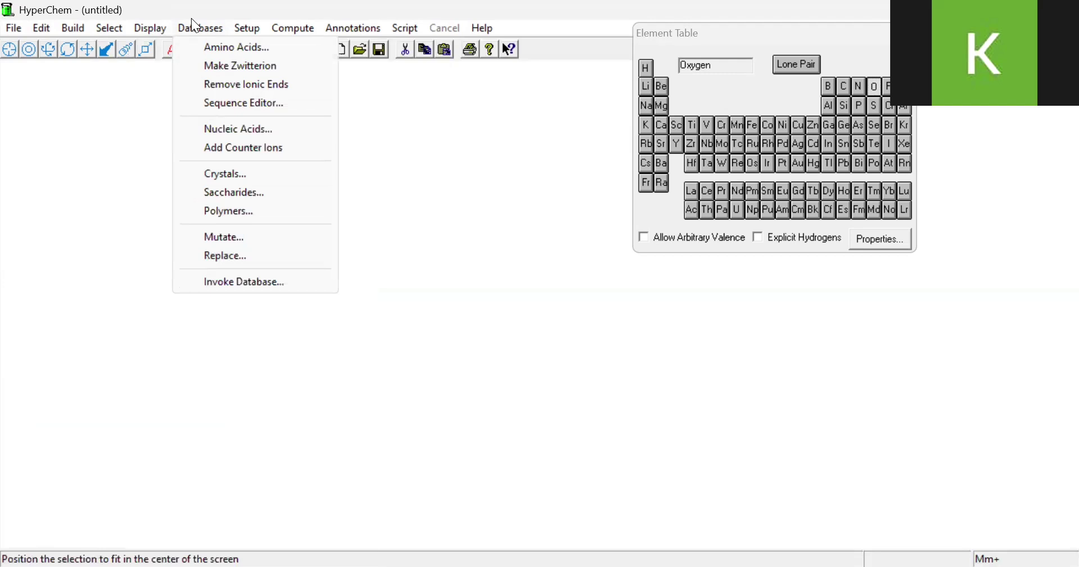
{"action": "left_click", "coordinate": [210, 41]}
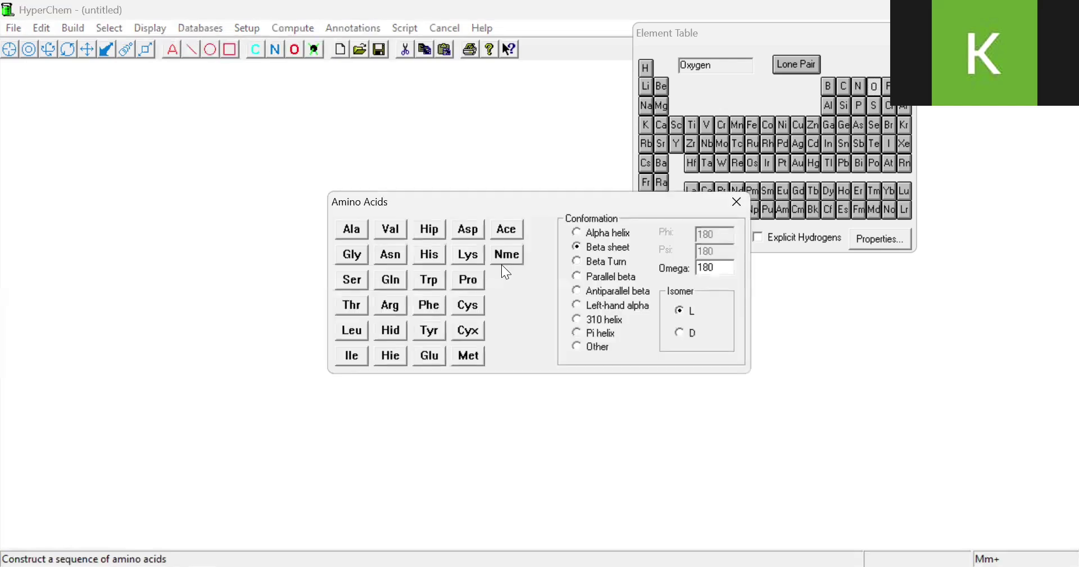
{"action": "left_click", "coordinate": [736, 202]}
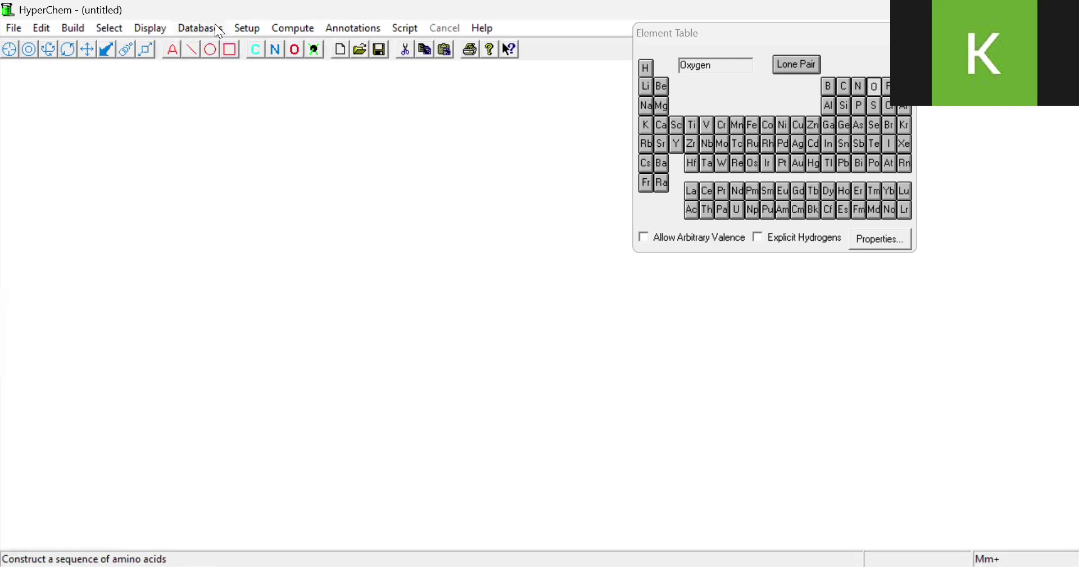
{"action": "left_click", "coordinate": [215, 26]}
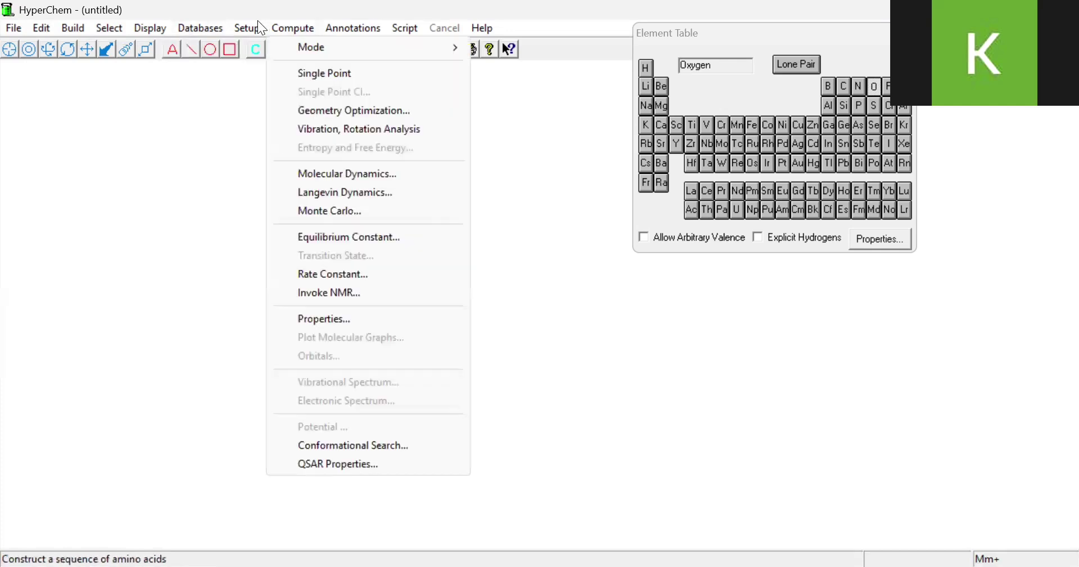
{"action": "mouse_move", "coordinate": [258, 26]}
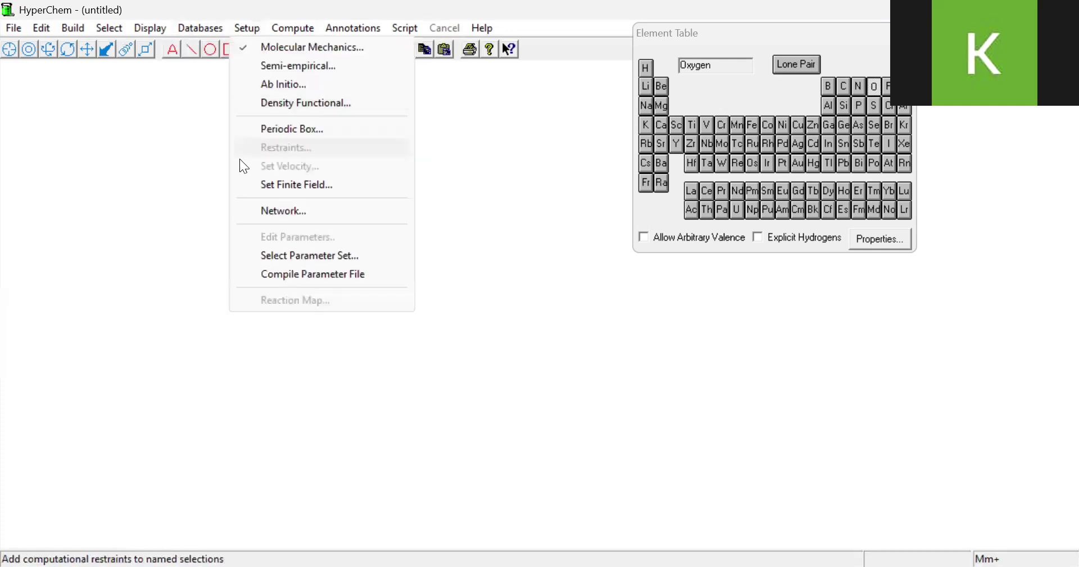
{"action": "left_click", "coordinate": [280, 33]}
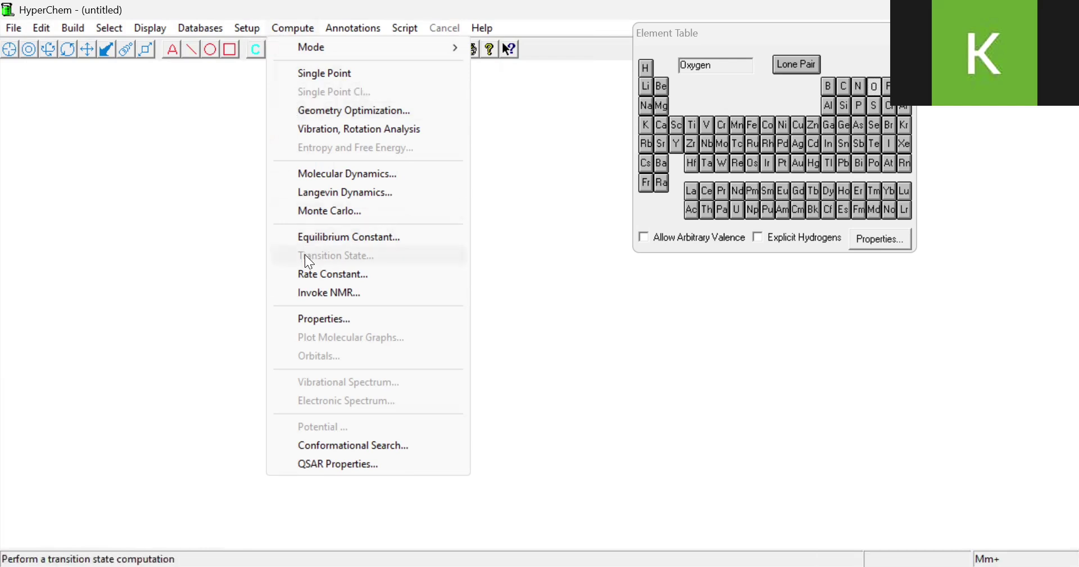
{"action": "left_click", "coordinate": [329, 26]}
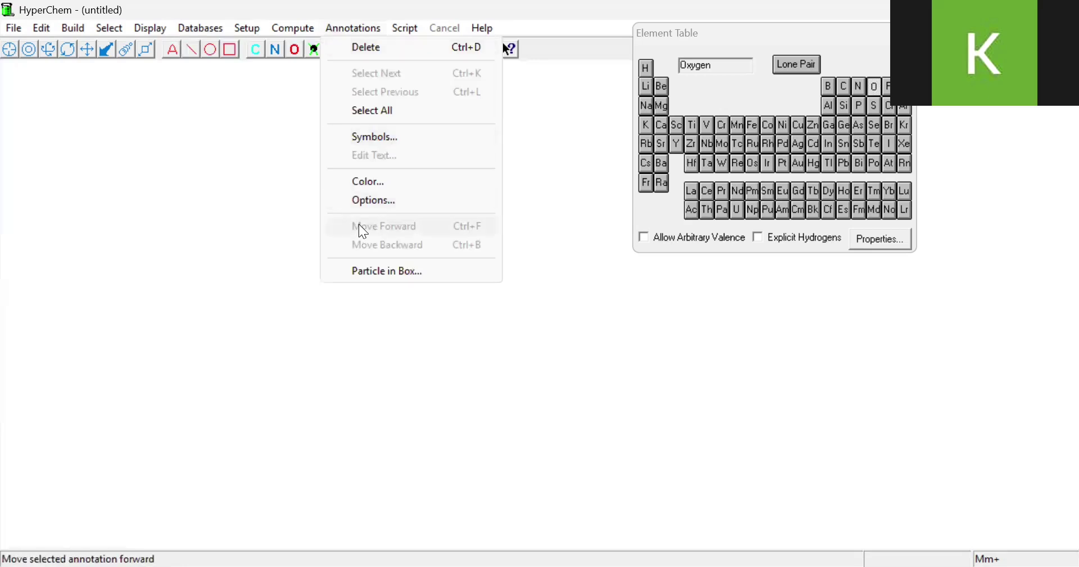
{"action": "mouse_move", "coordinate": [398, 32]}
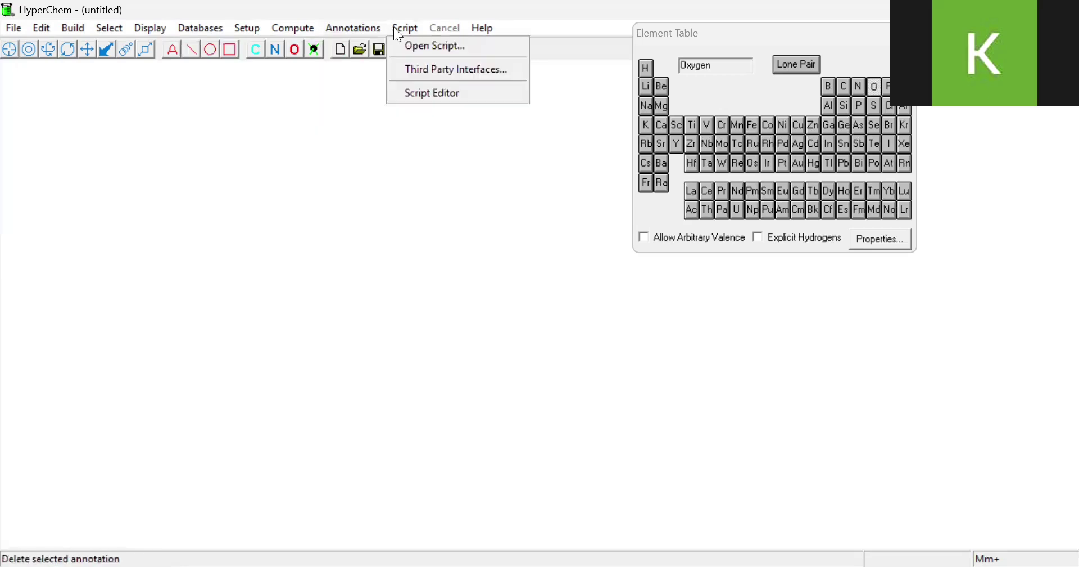
{"action": "left_click", "coordinate": [12, 30]}
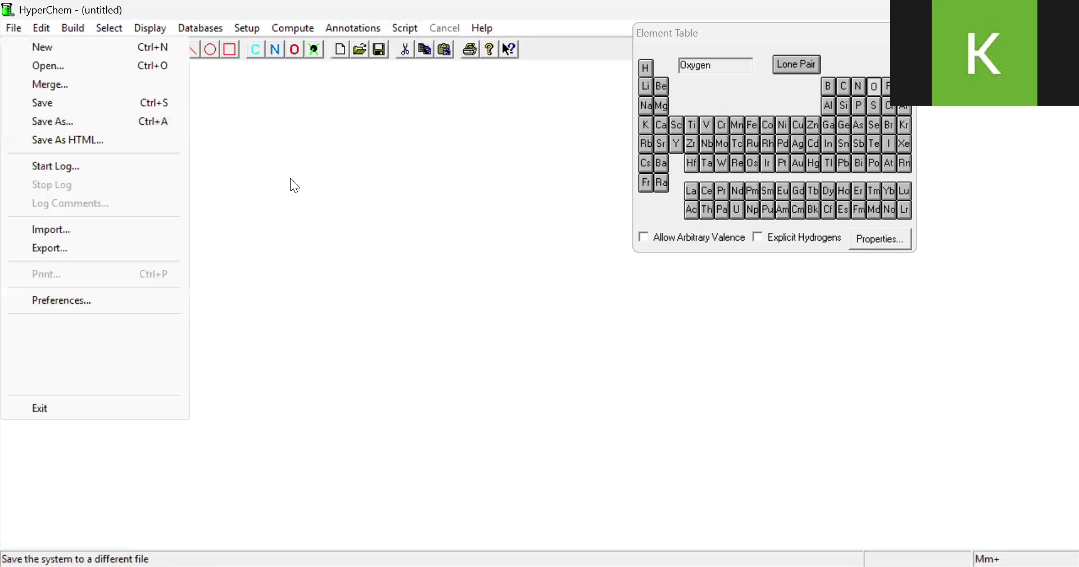
{"action": "mouse_move", "coordinate": [353, 27]}
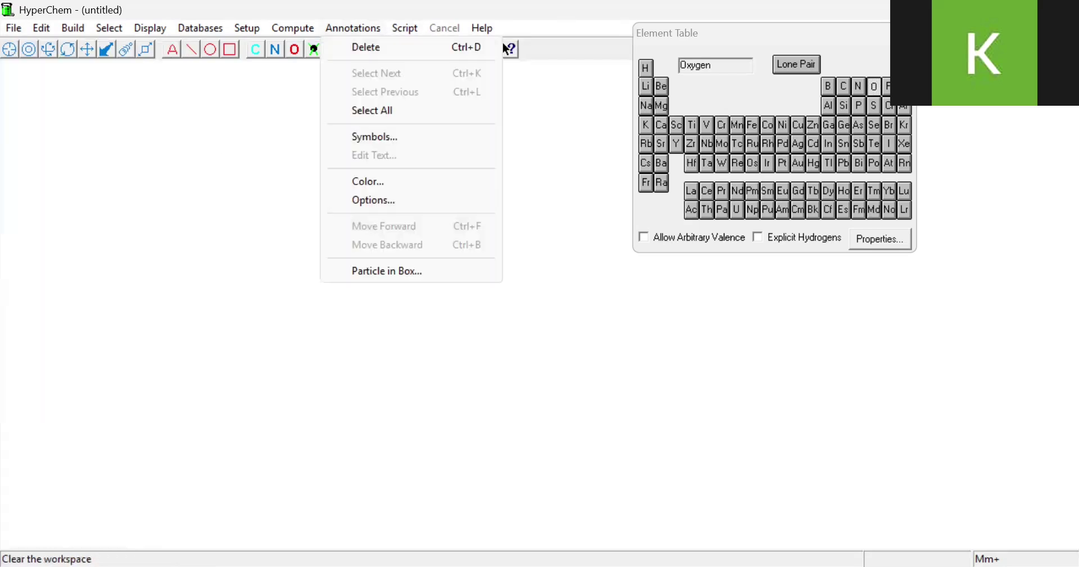
Step: Clear the workspace and draw a ring-shaped chain of carbon atoms with the Draw tool
{"action": "left_click", "coordinate": [17, 59]}
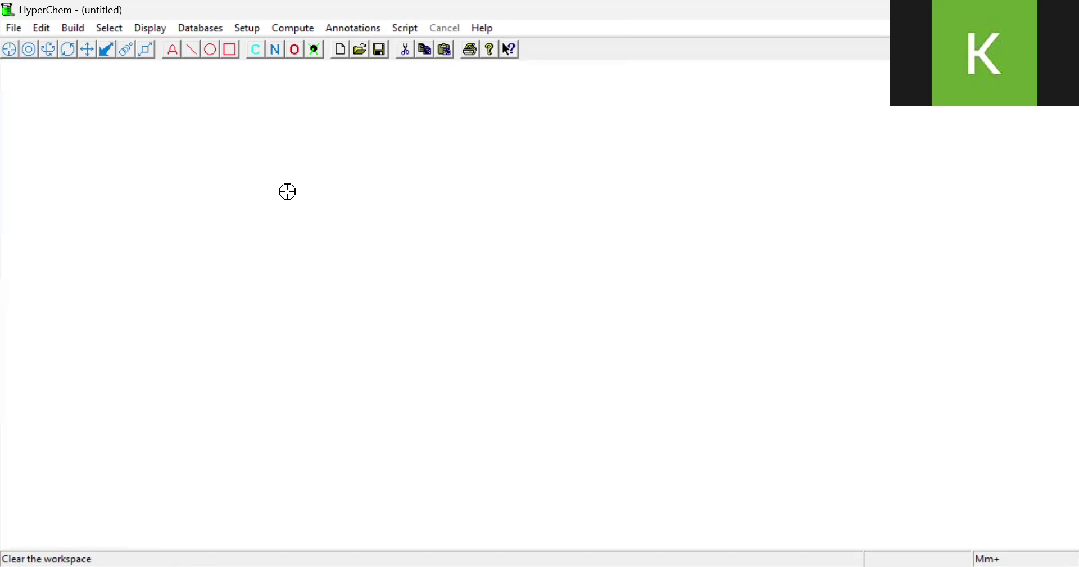
{"action": "left_click", "coordinate": [256, 50]}
{"action": "mouse_move", "coordinate": [153, 150]}
{"action": "left_mouse_down"}
{"action": "mouse_move", "coordinate": [156, 190]}
{"action": "mouse_move", "coordinate": [202, 204]}
{"action": "mouse_move", "coordinate": [192, 211]}
{"action": "left_mouse_up"}
{"action": "mouse_move", "coordinate": [192, 212]}
{"action": "left_mouse_down"}
{"action": "mouse_move", "coordinate": [228, 191]}
{"action": "mouse_move", "coordinate": [228, 149]}
{"action": "mouse_move", "coordinate": [208, 111]}
{"action": "mouse_move", "coordinate": [155, 150]}
{"action": "left_mouse_up"}
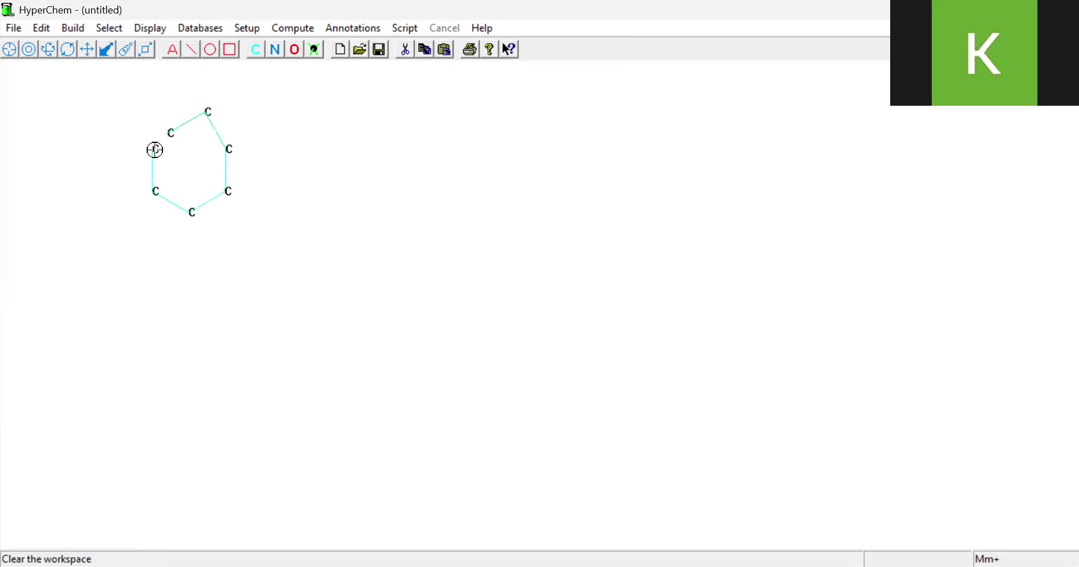
Step: Undo the last structural change and delete the two upper carbon atoms at the misdrawn end of the chain
{"action": "left_click", "coordinate": [42, 29]}
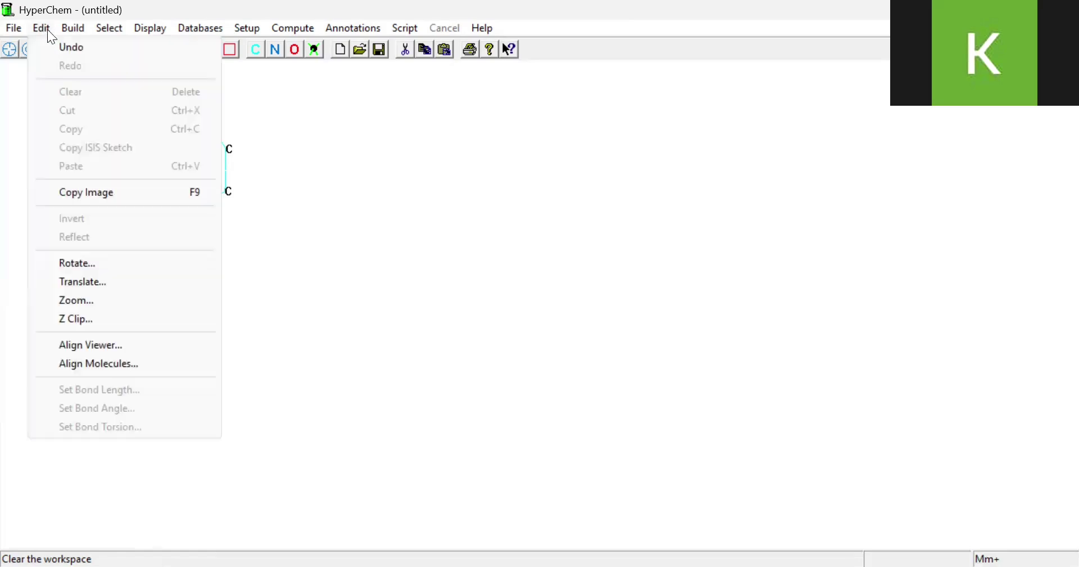
{"action": "left_click", "coordinate": [50, 45]}
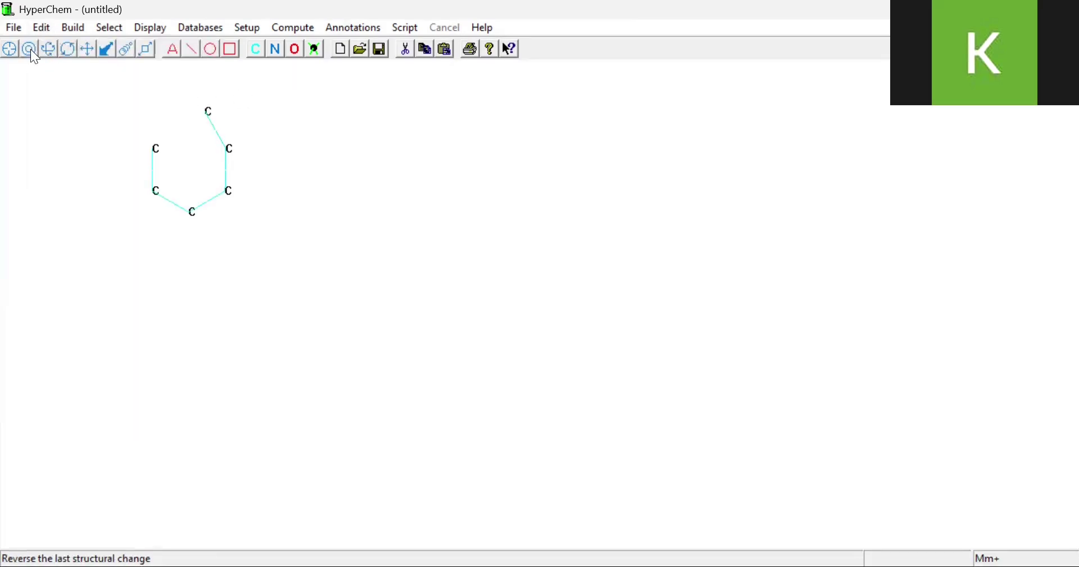
{"action": "left_click", "coordinate": [217, 127]}
{"action": "key", "text": "Delete"}
{"action": "left_click", "coordinate": [573, 346]}
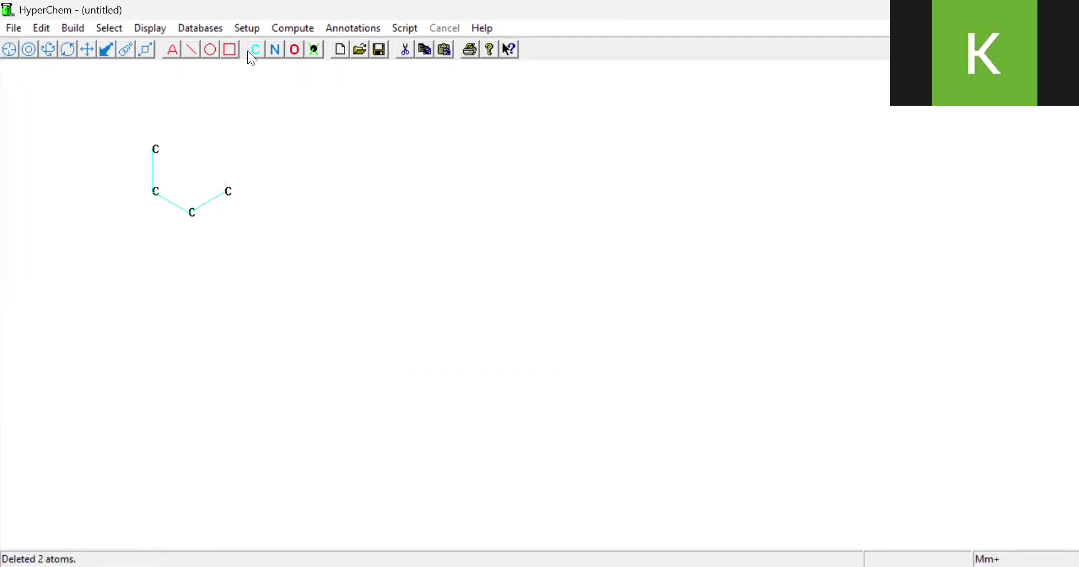
Step: Complete the six-carbon ring with an attached oxygen atom, and add hydrogens with a model build
{"action": "mouse_move", "coordinate": [229, 190]}
{"action": "left_mouse_down"}
{"action": "mouse_move", "coordinate": [229, 147]}
{"action": "mouse_move", "coordinate": [191, 128]}
{"action": "mouse_move", "coordinate": [266, 128]}
{"action": "left_mouse_up"}
{"action": "left_click", "coordinate": [265, 126]}
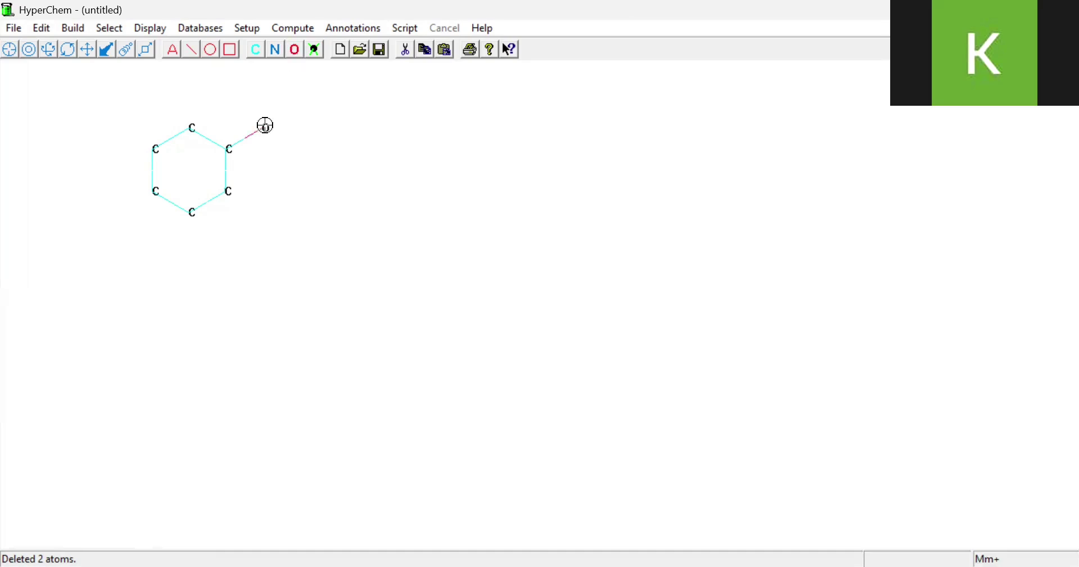
{"action": "left_click", "coordinate": [73, 28]}
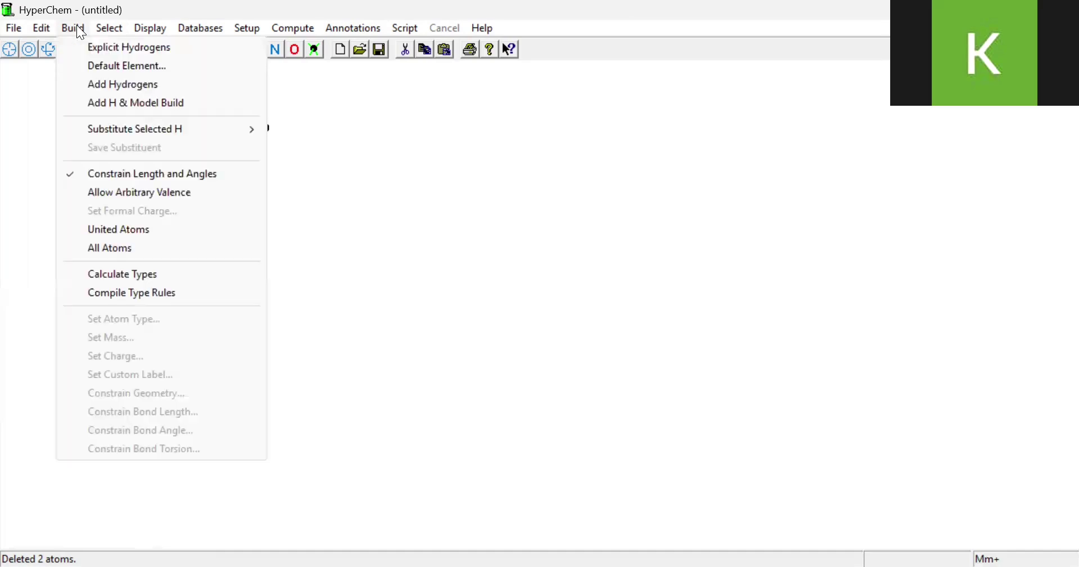
{"action": "left_click", "coordinate": [100, 105]}
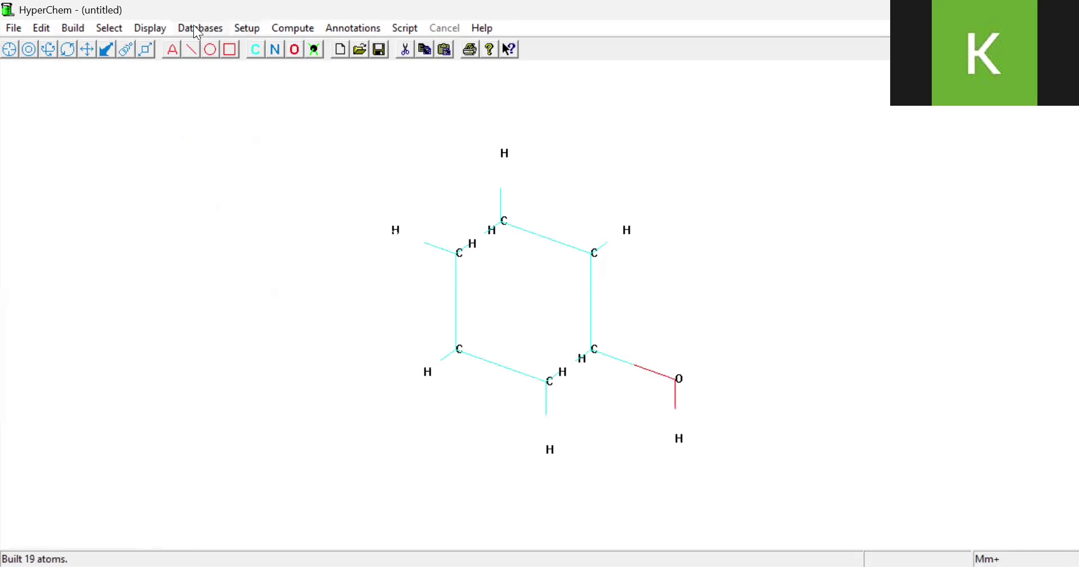
Step: Render the molecule as Balls and Cylinders with secondary structure rendering set to None
{"action": "left_click", "coordinate": [110, 28]}
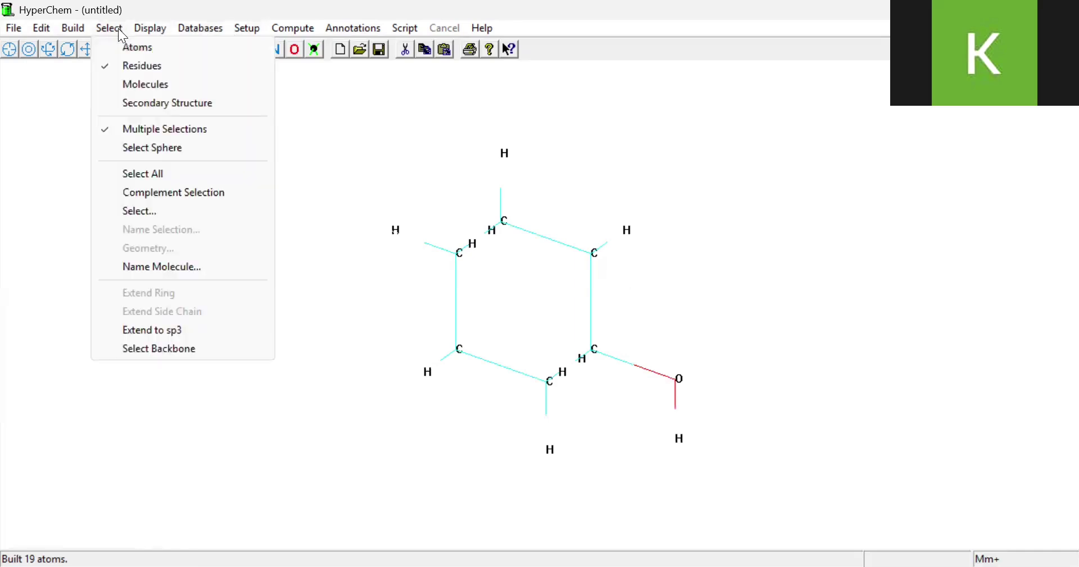
{"action": "left_click", "coordinate": [149, 30]}
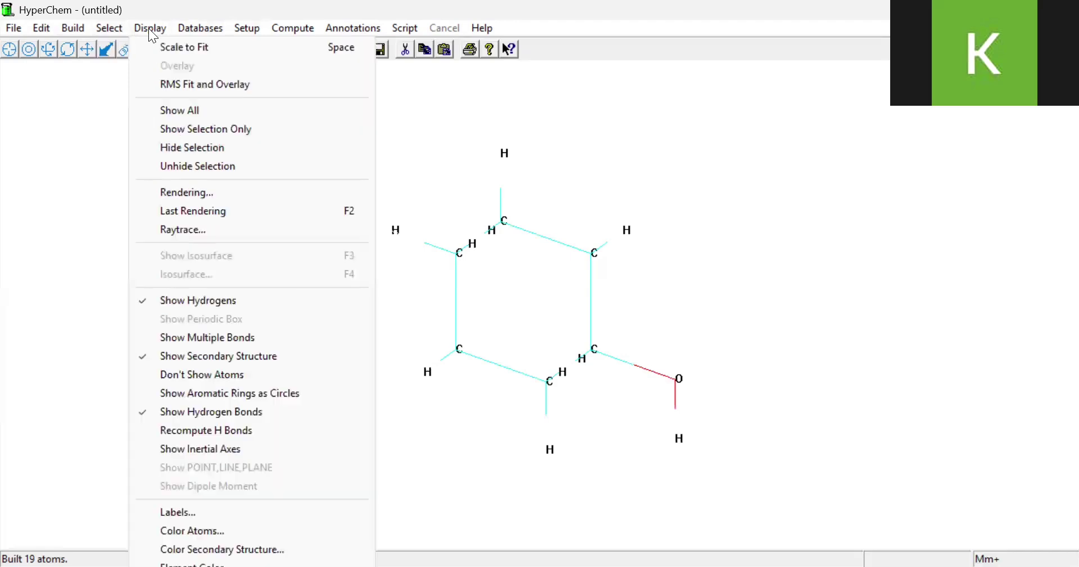
{"action": "left_click", "coordinate": [223, 192]}
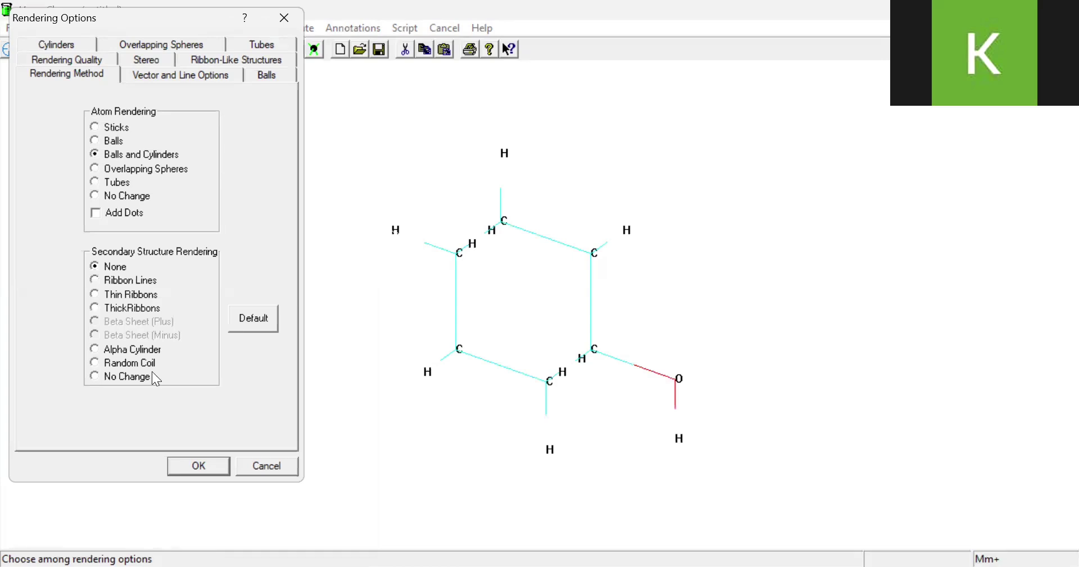
{"action": "left_click", "coordinate": [194, 465]}
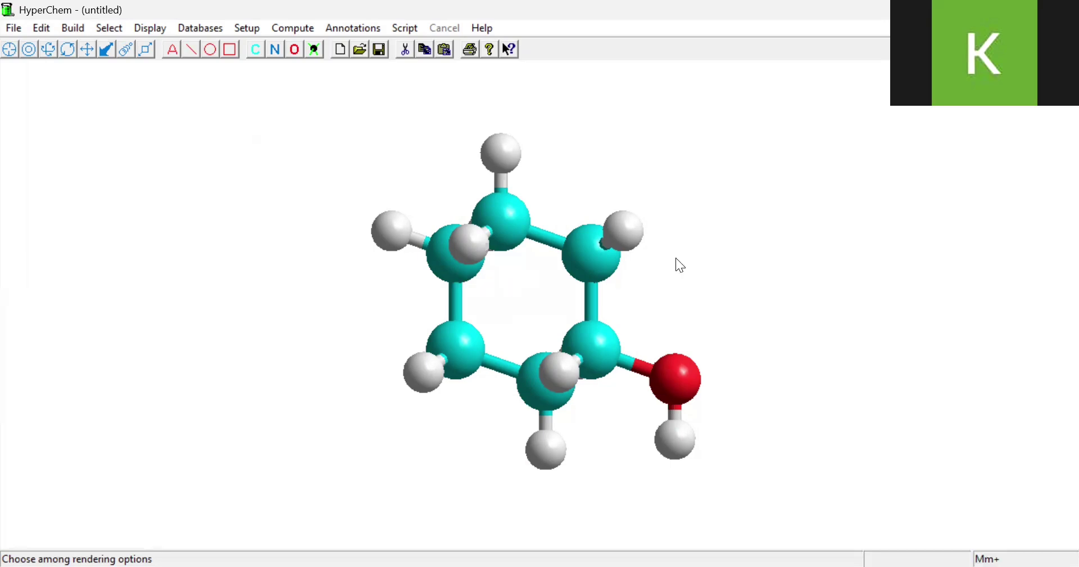
Step: Rotate the rendered molecule to examine the ring and its hydroxyl group from different sides
{"action": "left_click_drag", "start_coordinate": [676, 257], "coordinate": [613, 230]}
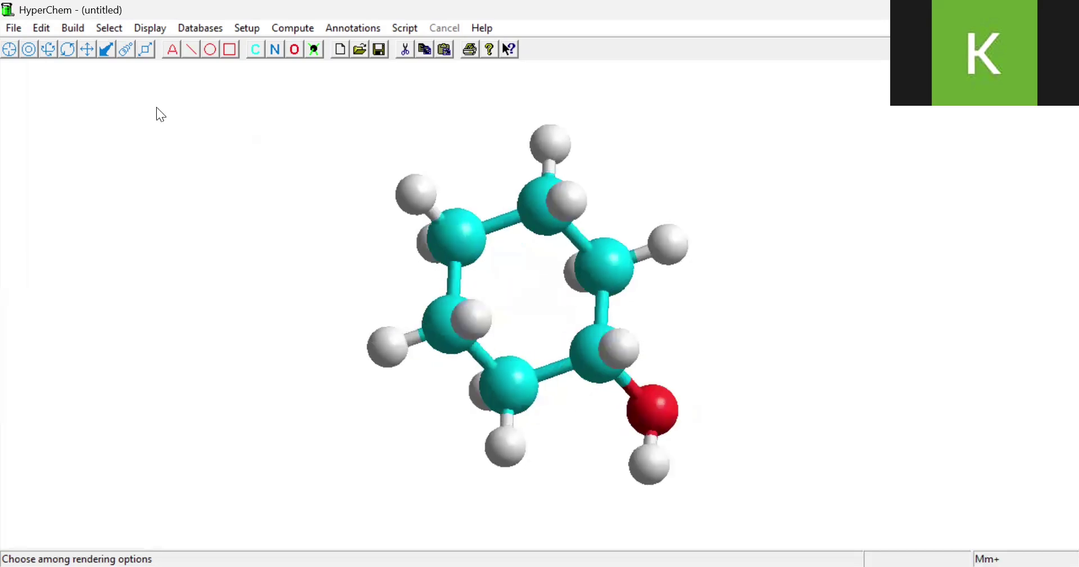
{"action": "mouse_move", "coordinate": [759, 340]}
{"action": "left_mouse_down"}
{"action": "mouse_move", "coordinate": [377, 313]}
{"action": "mouse_move", "coordinate": [489, 225]}
{"action": "mouse_move", "coordinate": [739, 317]}
{"action": "mouse_move", "coordinate": [752, 341]}
{"action": "left_mouse_up"}
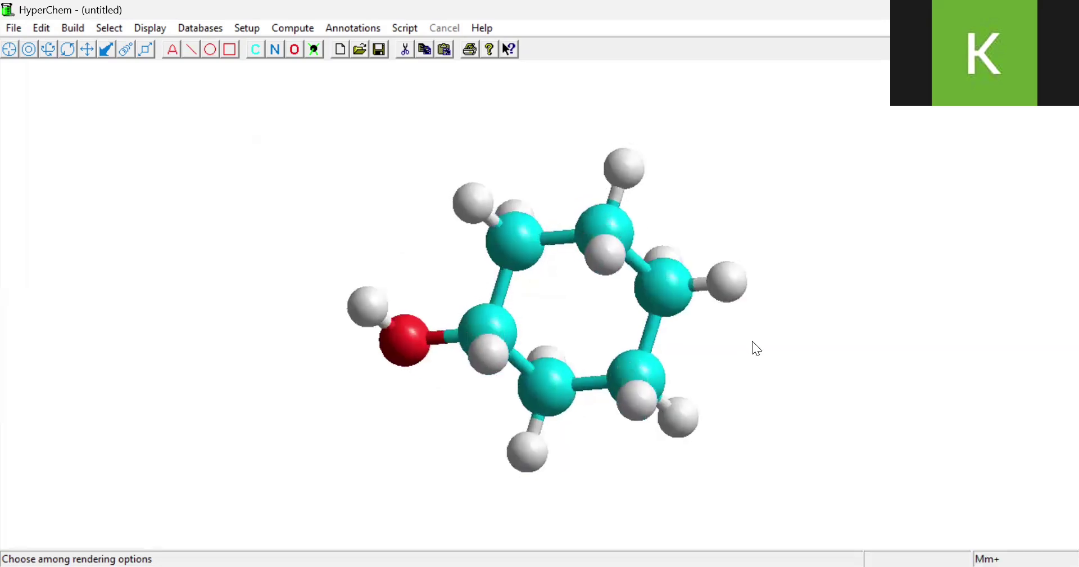
{"action": "left_click", "coordinate": [67, 50]}
{"action": "left_click_drag", "start_coordinate": [622, 315], "coordinate": [568, 318]}
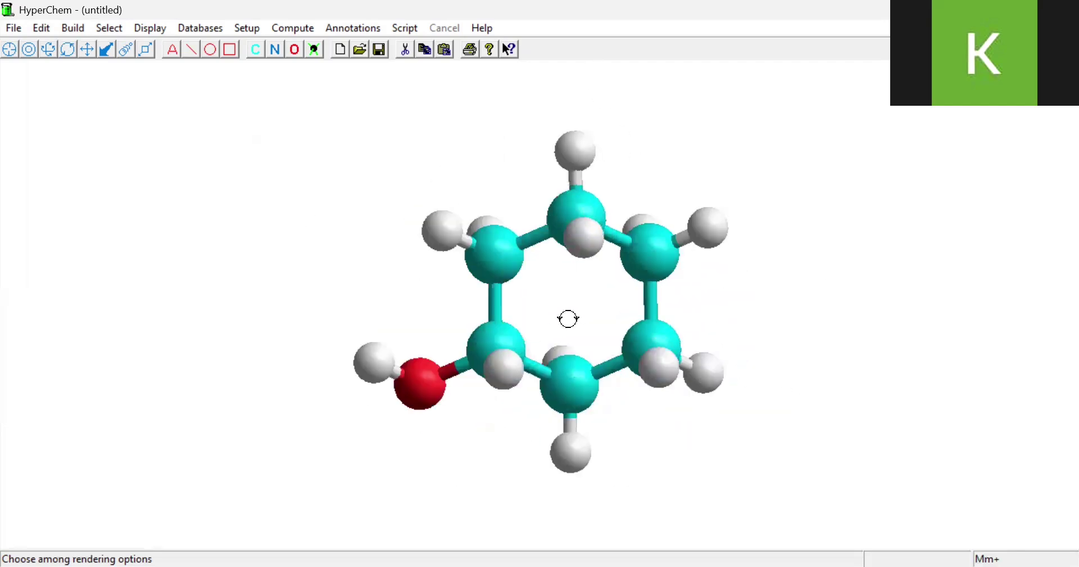
Step: Move the molecule toward the left side of the workspace and shrink it slightly
{"action": "left_click", "coordinate": [87, 49]}
{"action": "left_click_drag", "start_coordinate": [566, 272], "coordinate": [262, 262]}
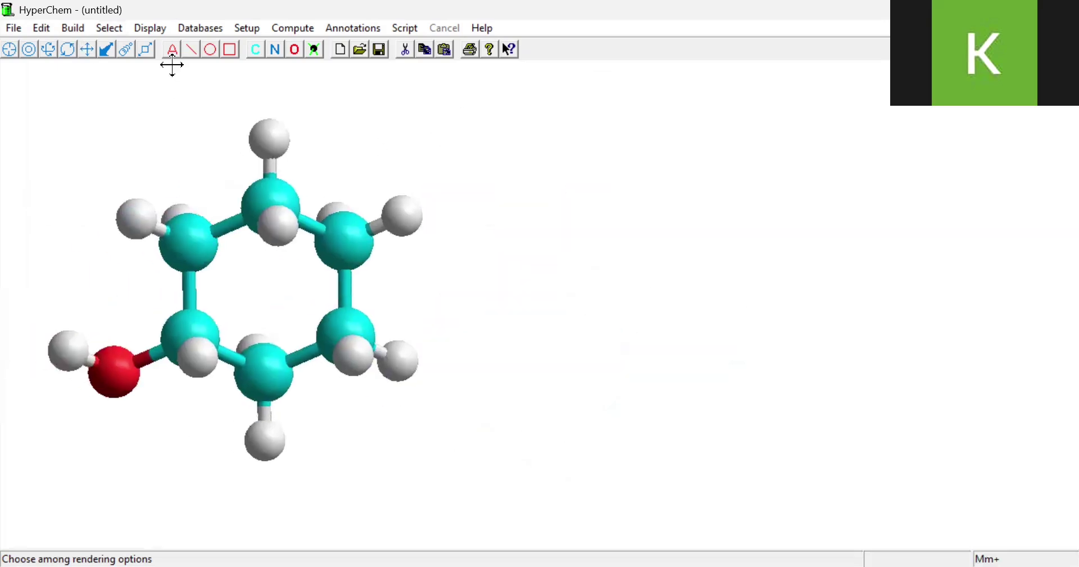
{"action": "left_click", "coordinate": [125, 50]}
{"action": "left_click_drag", "start_coordinate": [277, 282], "coordinate": [329, 219]}
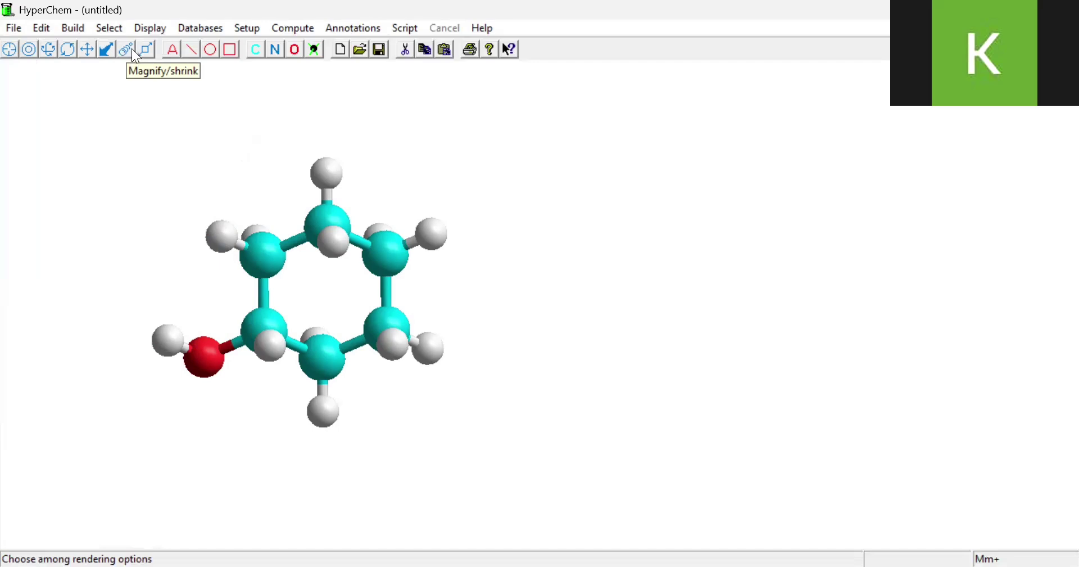
Step: Run a single point calculation and optimize the geometry in vacuo with Polak-Ribiere, RMS gradient 0.1 and 105 maximum cycles
{"action": "left_click", "coordinate": [288, 31]}
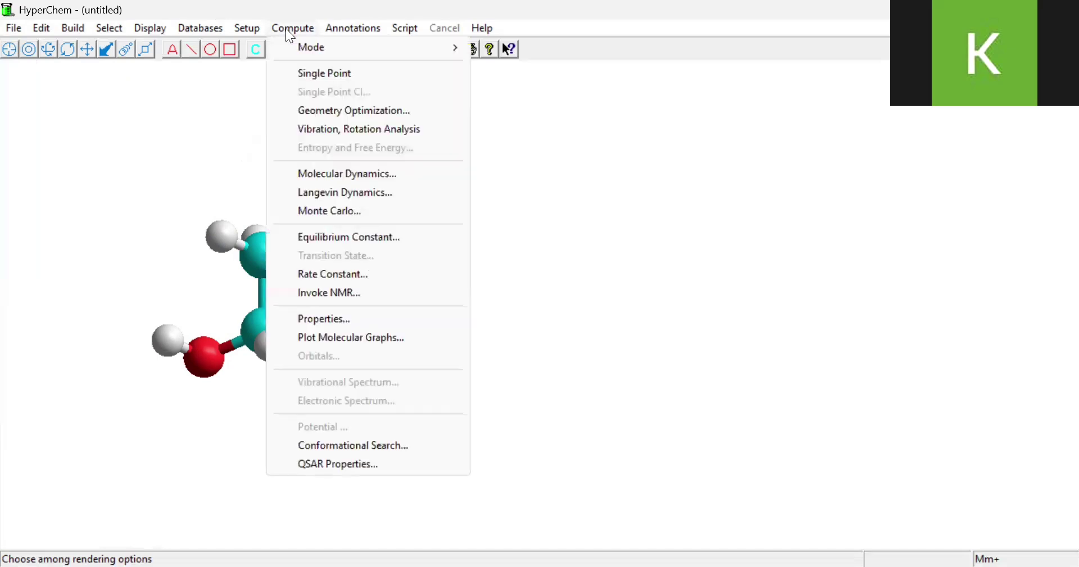
{"action": "left_click", "coordinate": [344, 76]}
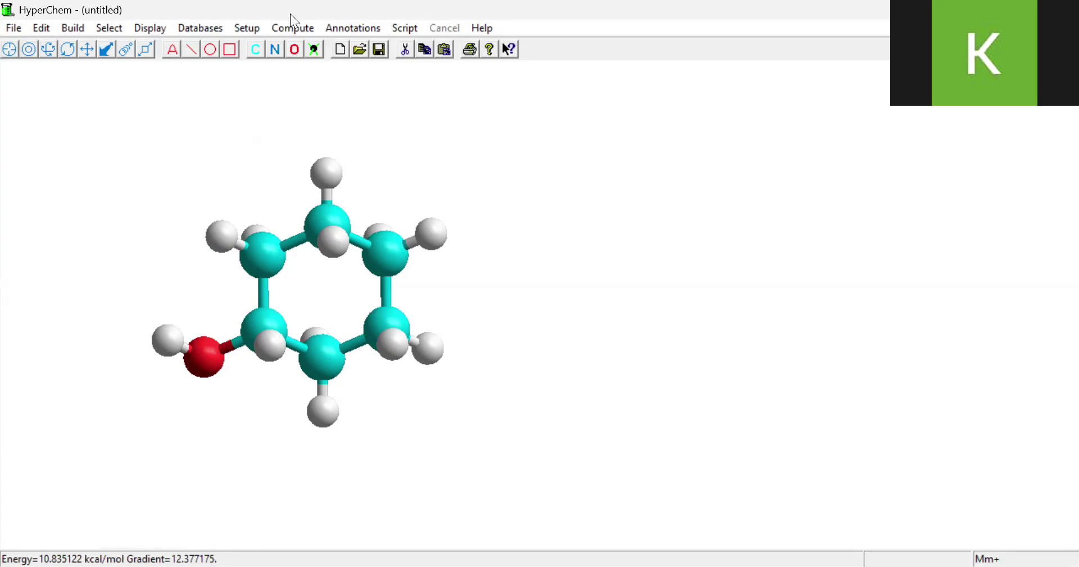
{"action": "left_click", "coordinate": [292, 28]}
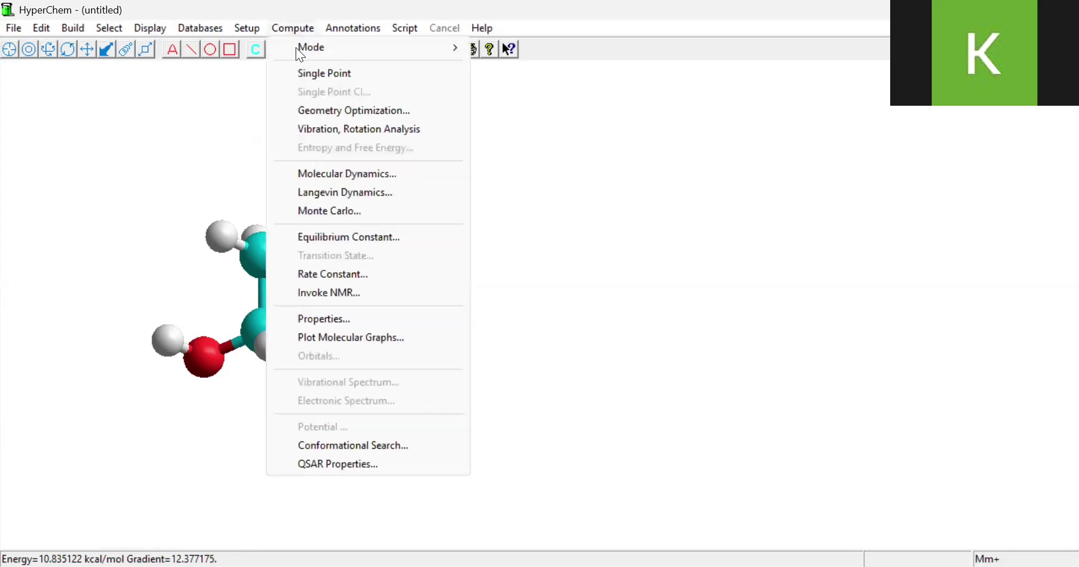
{"action": "left_click", "coordinate": [333, 115]}
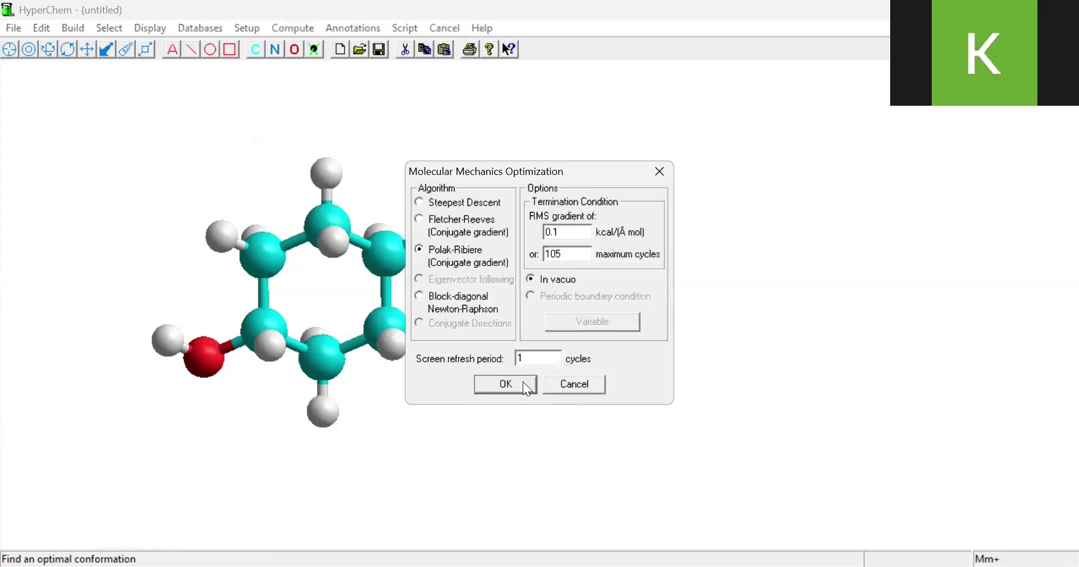
{"action": "left_click", "coordinate": [523, 382]}
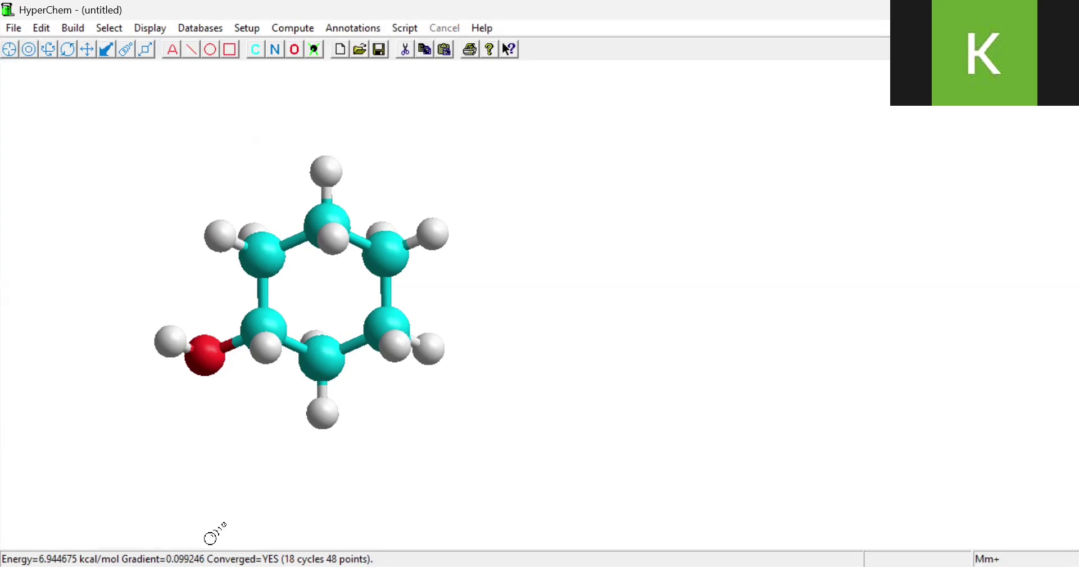
Step: Select the carbon–oxygen bond and extend the selection to the adjacent lowest ring carbon to cover the O–C–C angle
{"action": "left_click", "coordinate": [29, 49]}
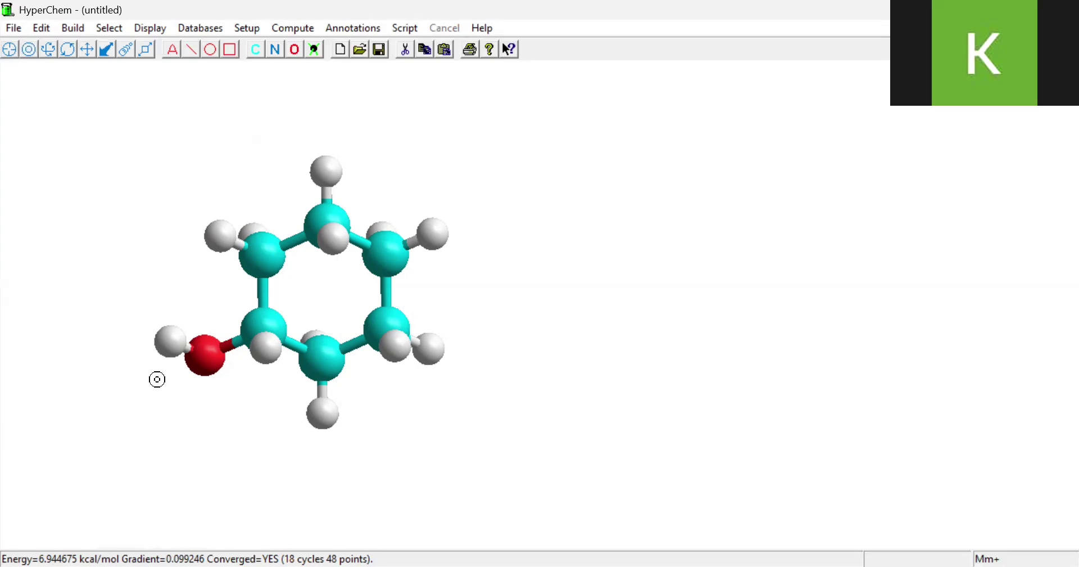
{"action": "left_click", "coordinate": [232, 346]}
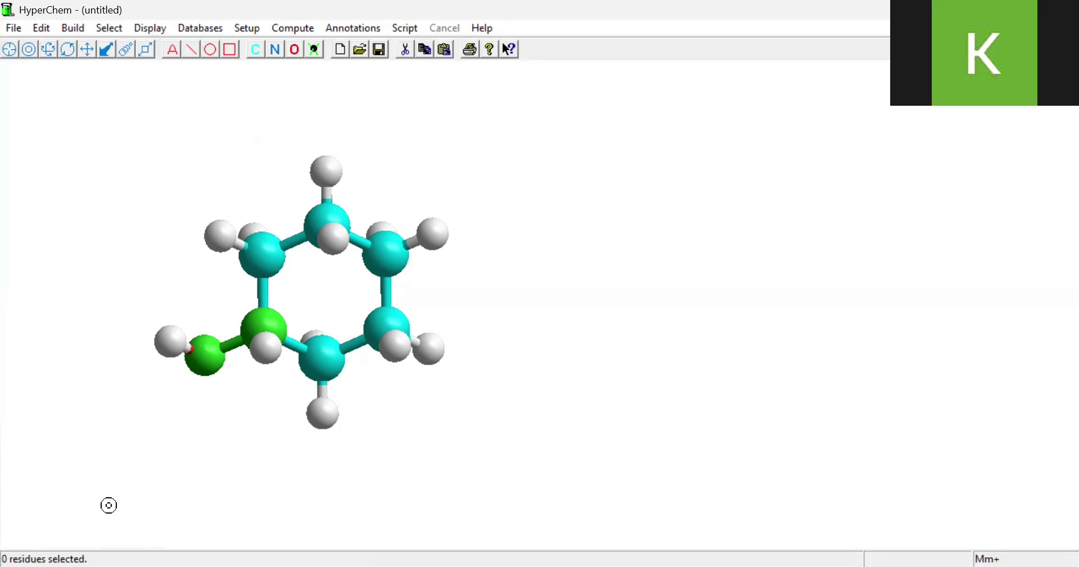
{"action": "left_click", "coordinate": [298, 345]}
{"action": "left_click_drag", "start_coordinate": [205, 355], "coordinate": [328, 360]}
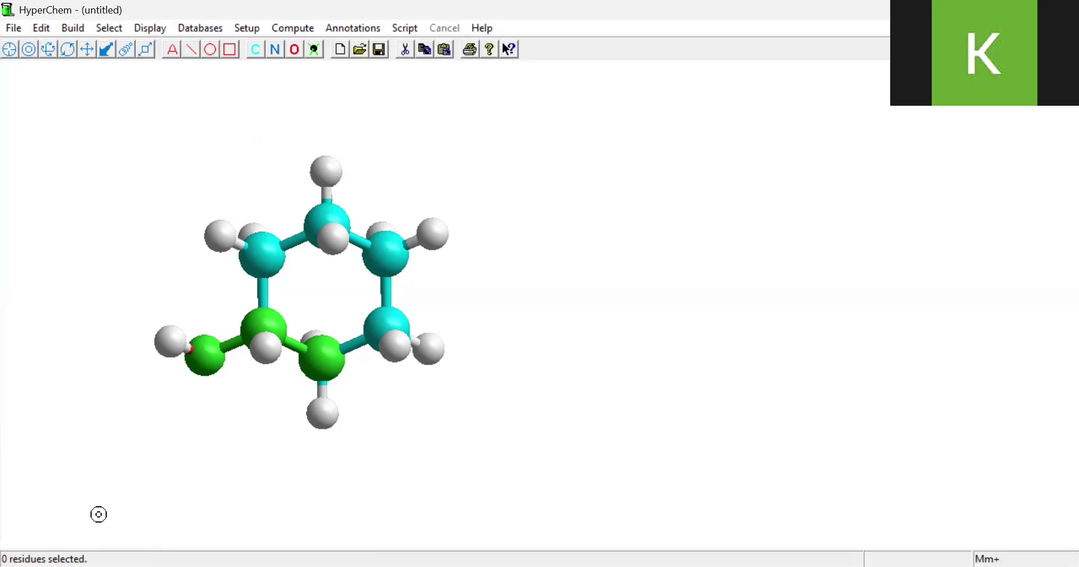
Step: Start a text annotation below the molecule and enter "Sikloheksanol" as its text
{"action": "left_click", "coordinate": [176, 54]}
{"action": "left_click", "coordinate": [296, 458]}
{"action": "left_click", "coordinate": [538, 349]}
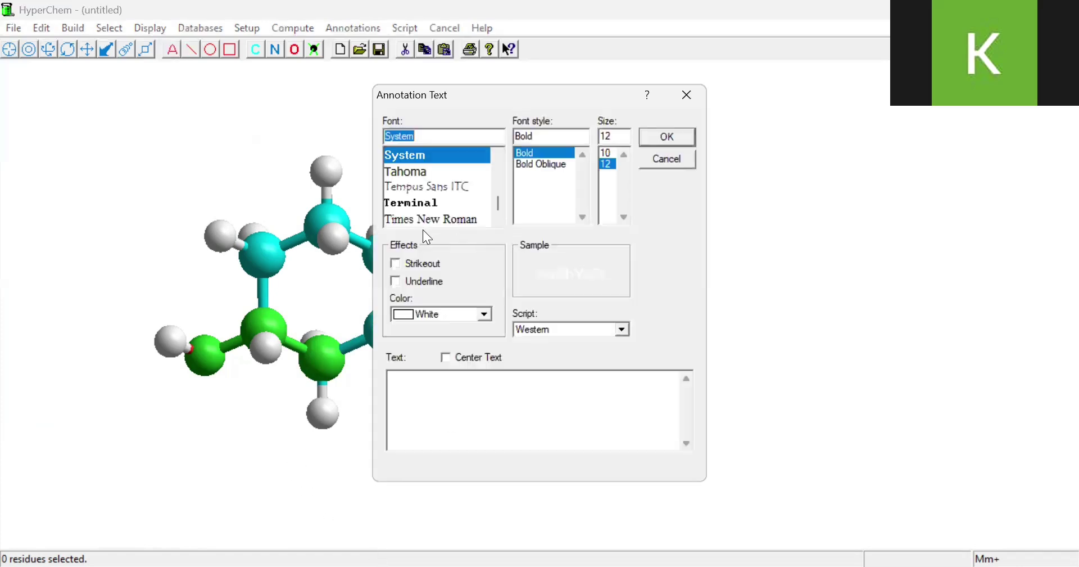
{"action": "left_click", "coordinate": [420, 392]}
{"action": "type", "text": "Sikloheksanol"}
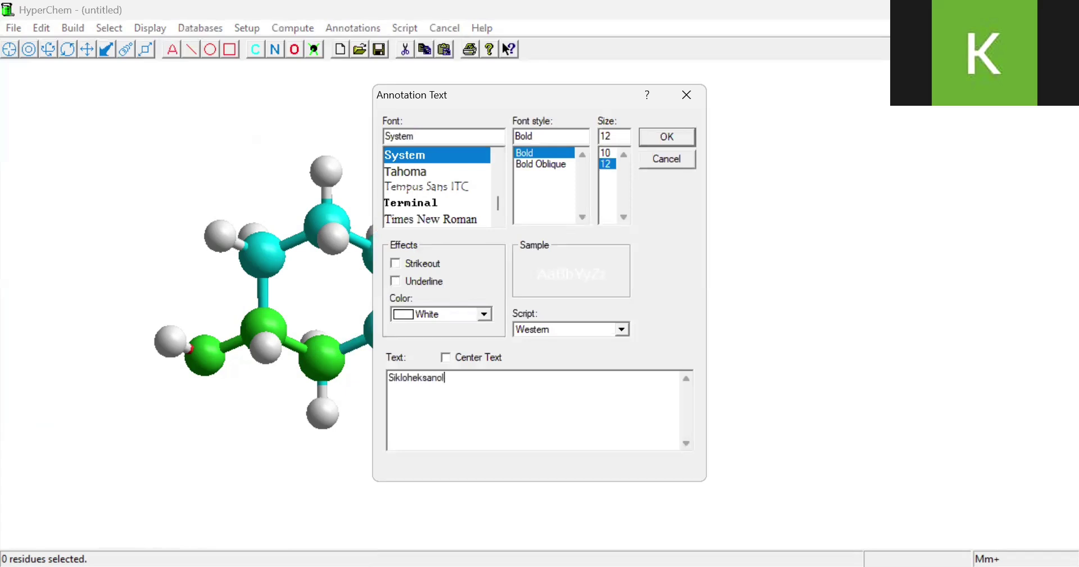
Step: Format the annotation in gray Times New Roman at size 18 and place it
{"action": "left_click", "coordinate": [486, 315]}
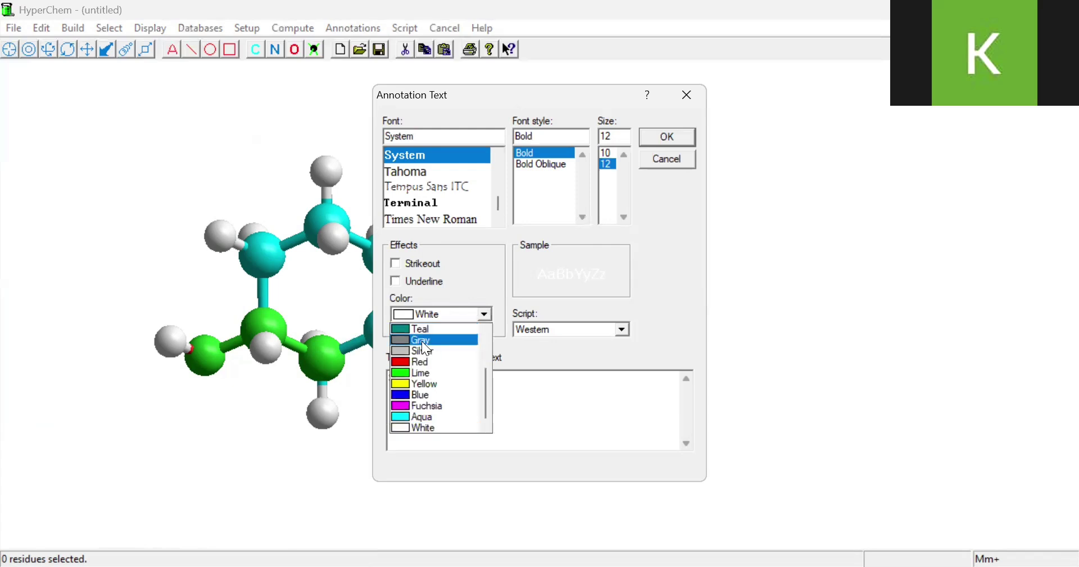
{"action": "left_click", "coordinate": [426, 340]}
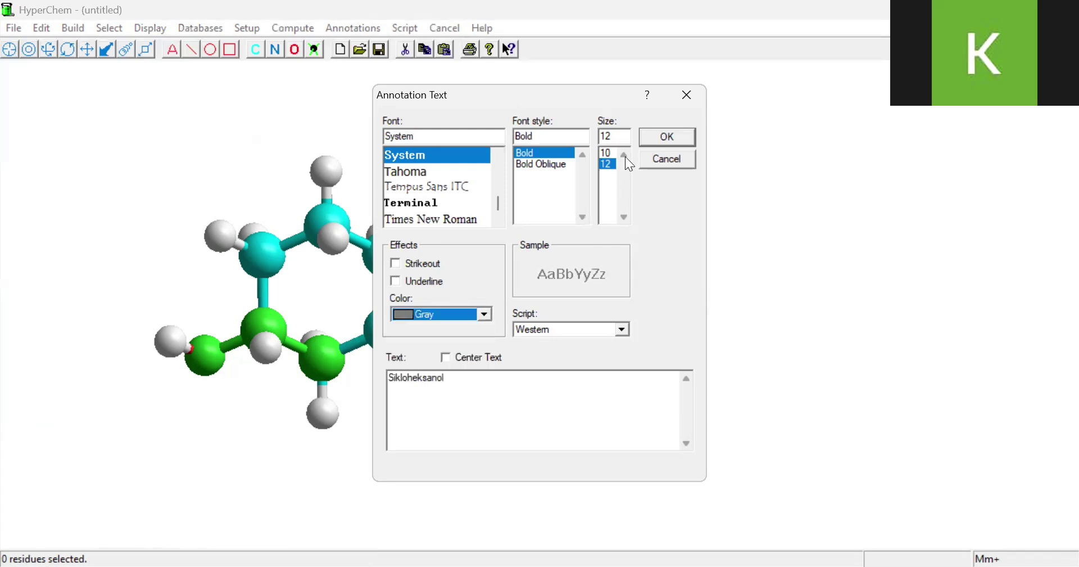
{"action": "left_click", "coordinate": [465, 221]}
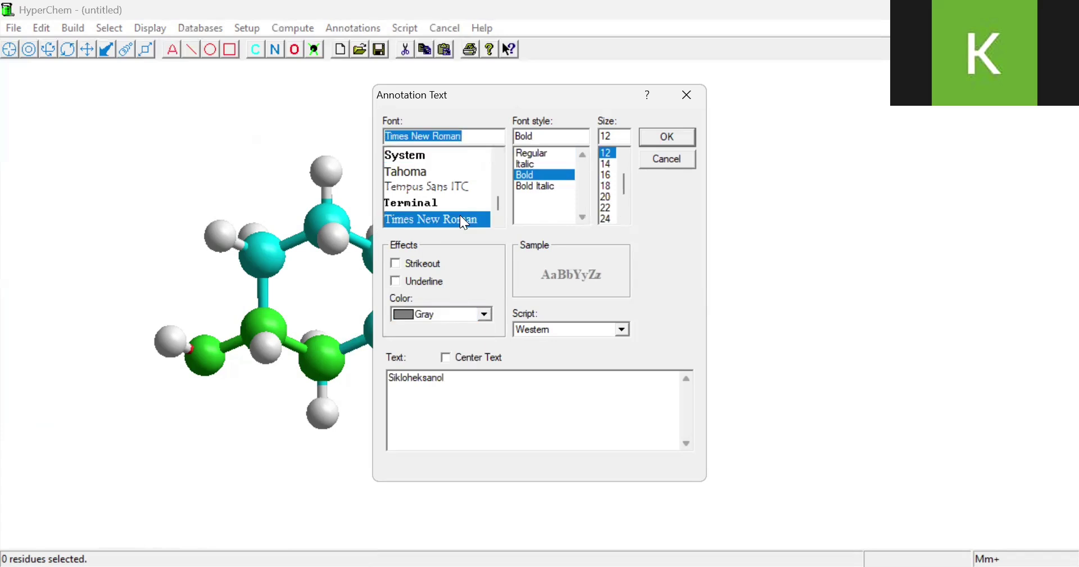
{"action": "left_click", "coordinate": [608, 186]}
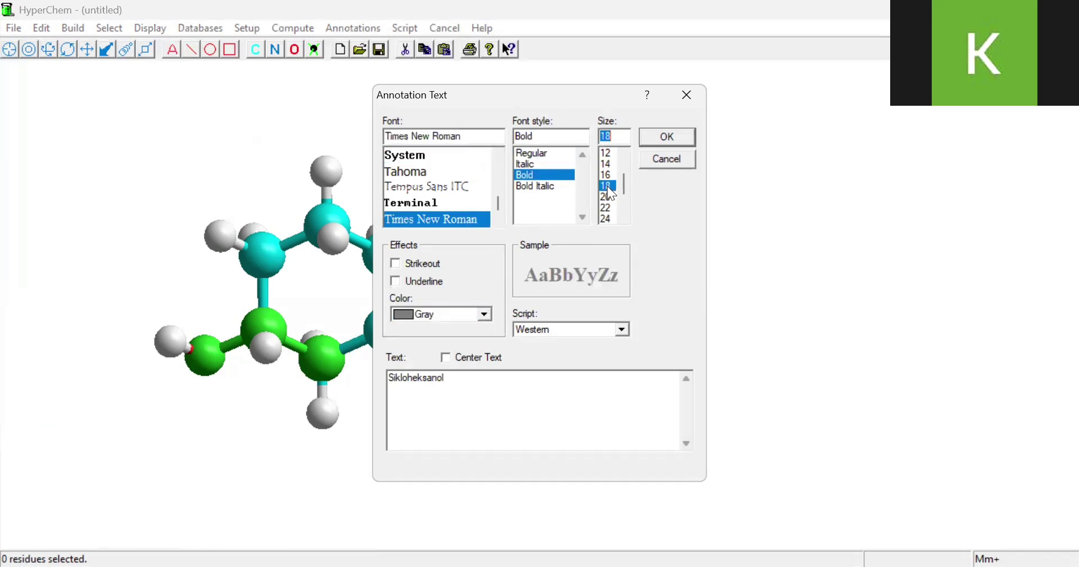
{"action": "left_click", "coordinate": [684, 137]}
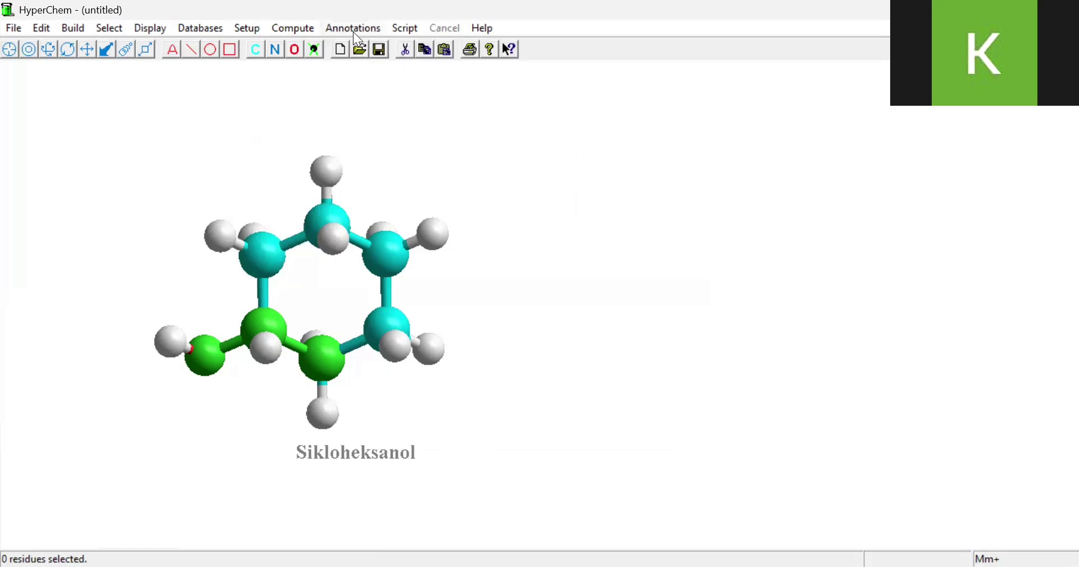
Step: View the options for saving the molecule file and close them without saving
{"action": "left_click", "coordinate": [380, 51]}
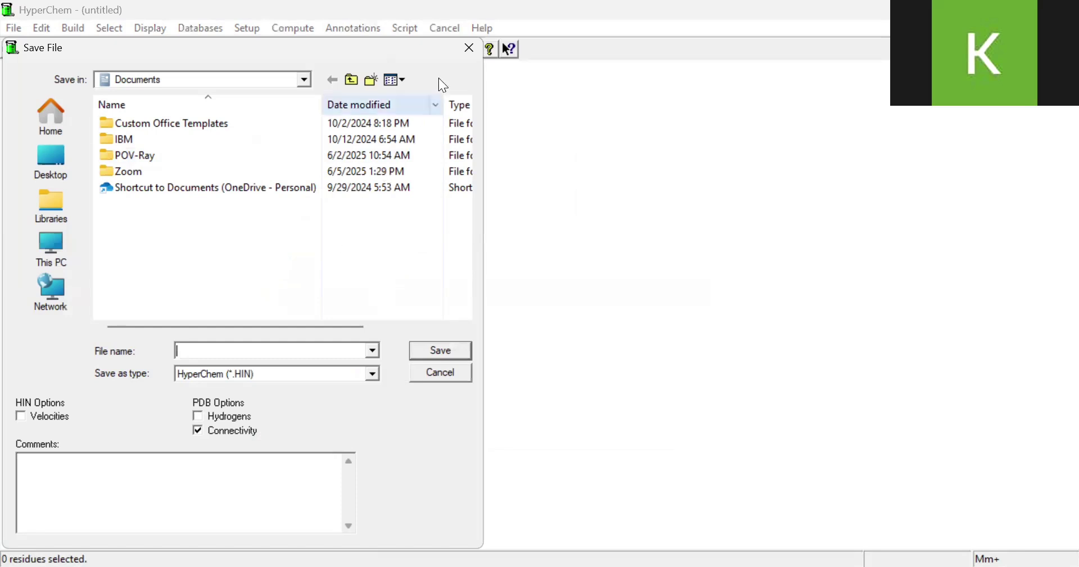
{"action": "left_click", "coordinate": [470, 47]}
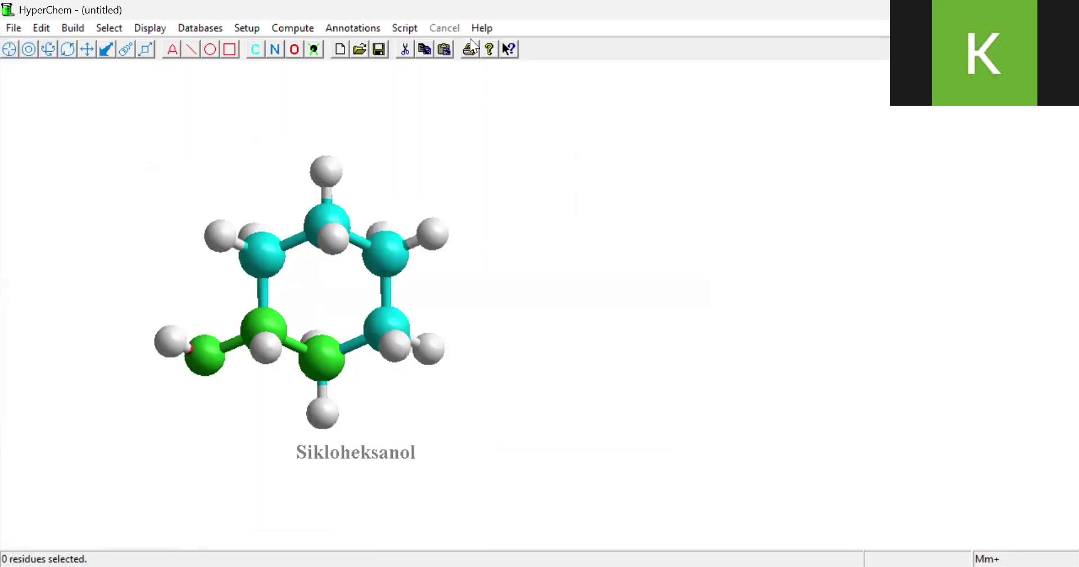